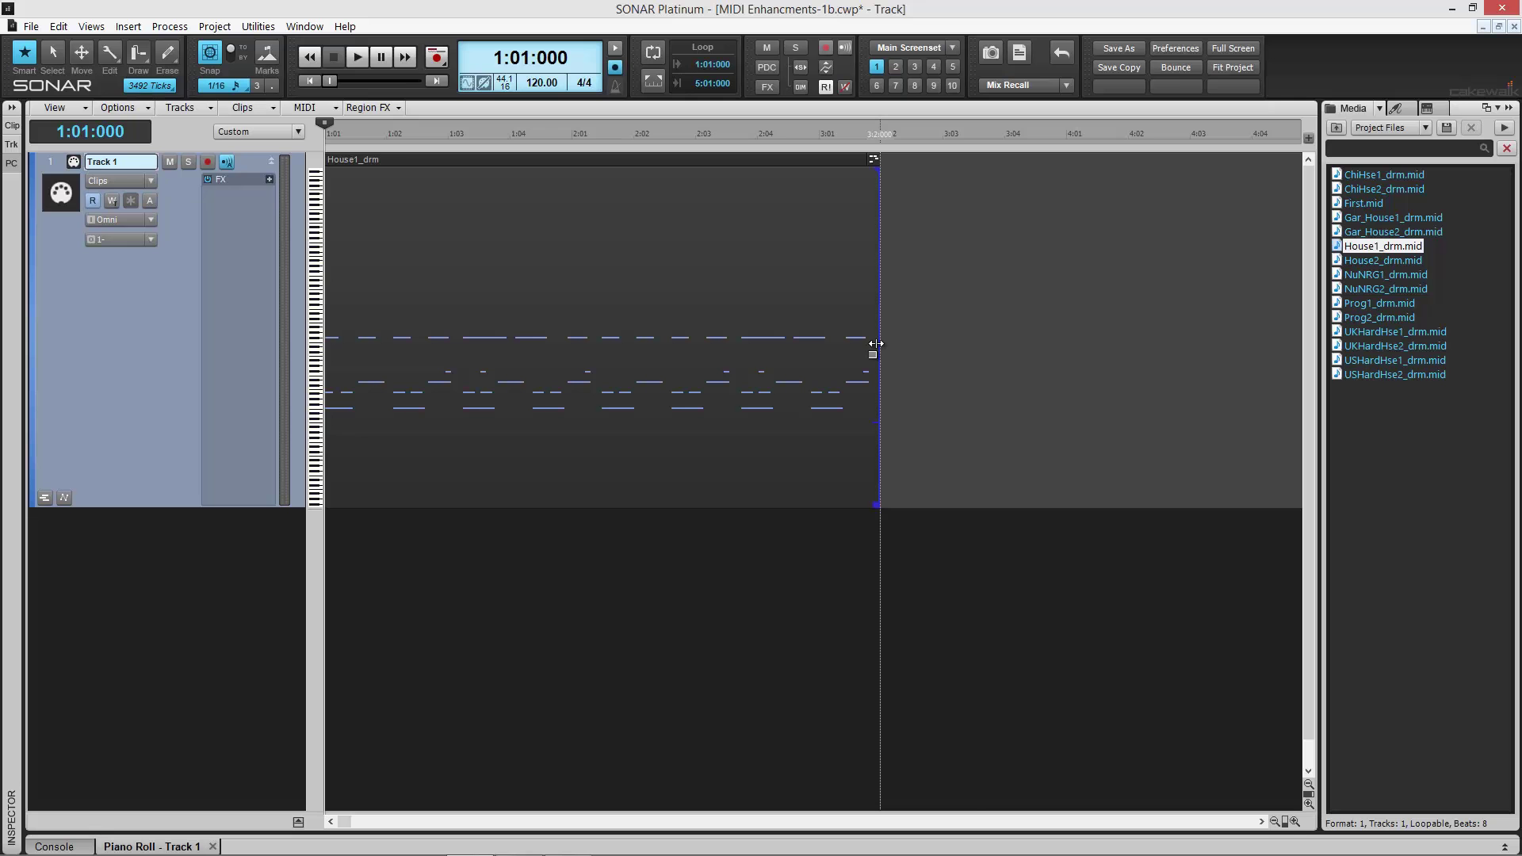
Stretch the House1_drm clip, open it in the Piano Roll and draw a velocity dip.
drag(876, 343, 943, 357)
double_click(947, 357)
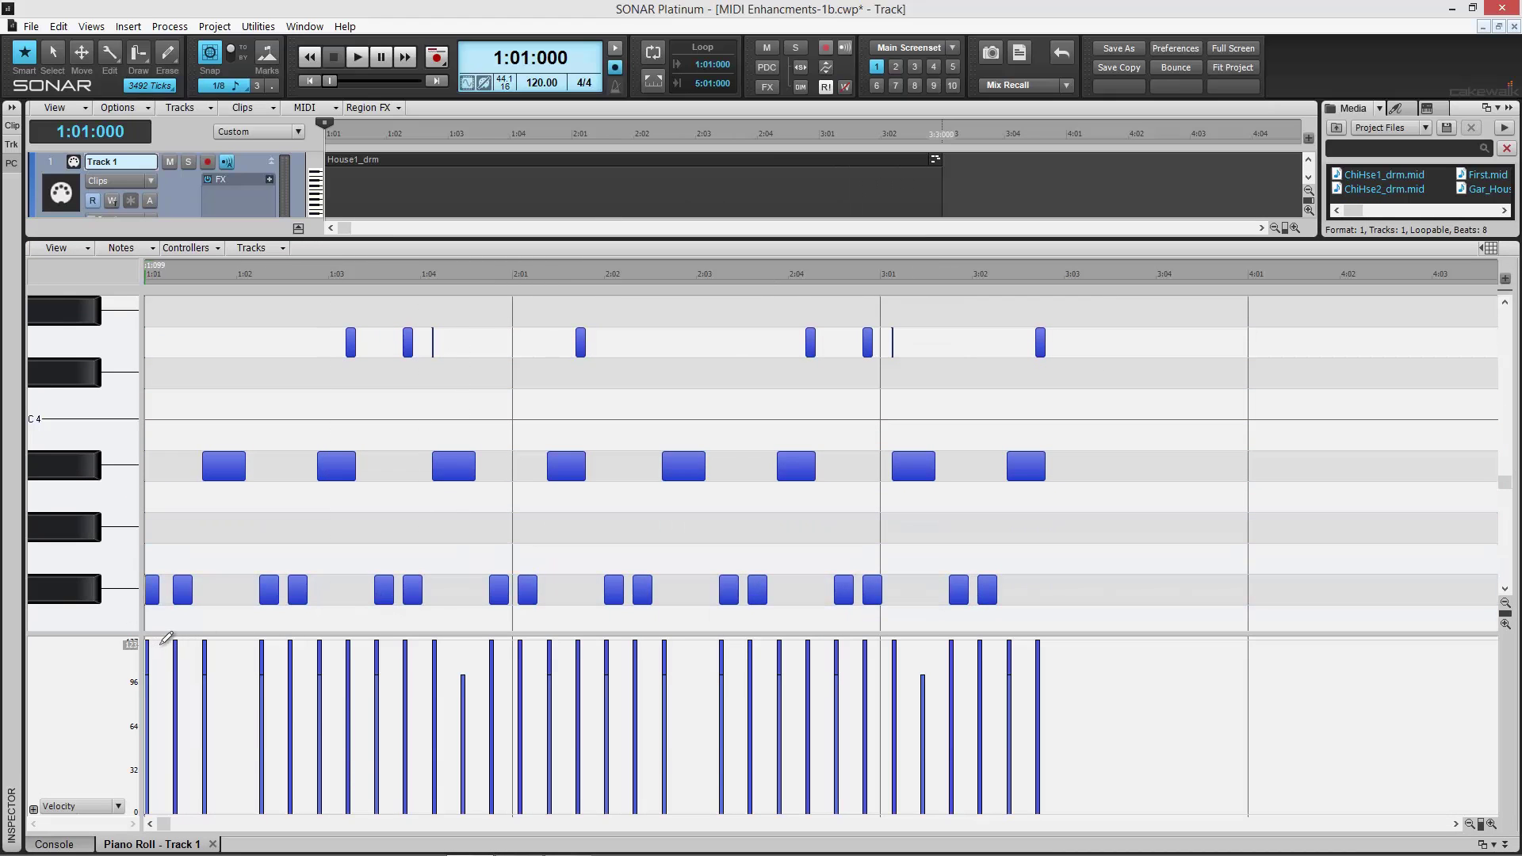
mouse_move(164, 640)
mouse_down()
mouse_move(430, 761)
mouse_move(513, 746)
mouse_move(647, 686)
mouse_move(762, 735)
mouse_move(1097, 671)
mouse_up()
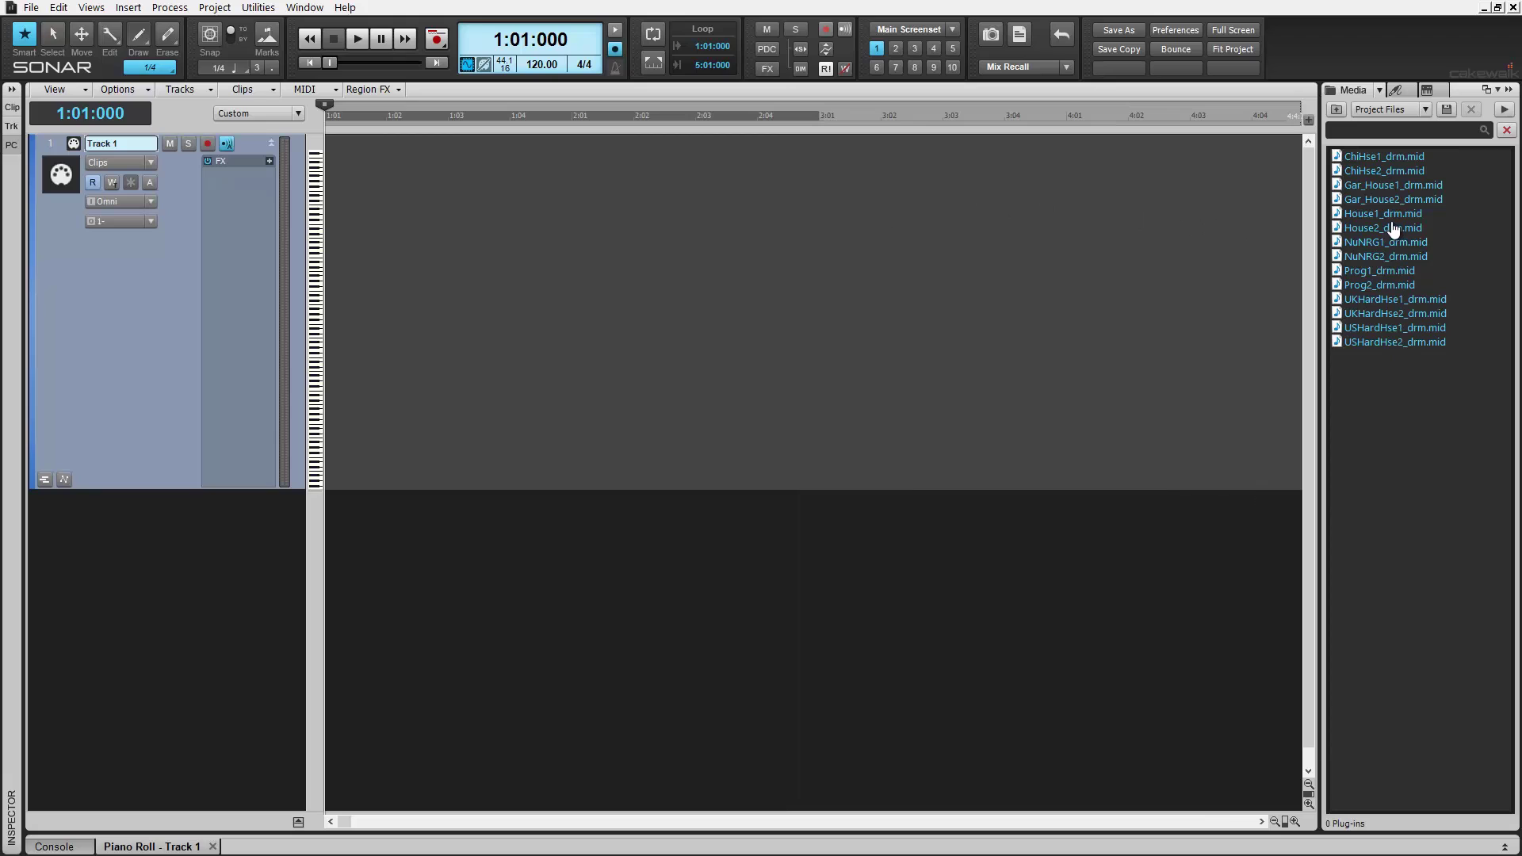
Drag House1_drm.mid from the Media browser onto Track 1 at 1:01.
click(1367, 216)
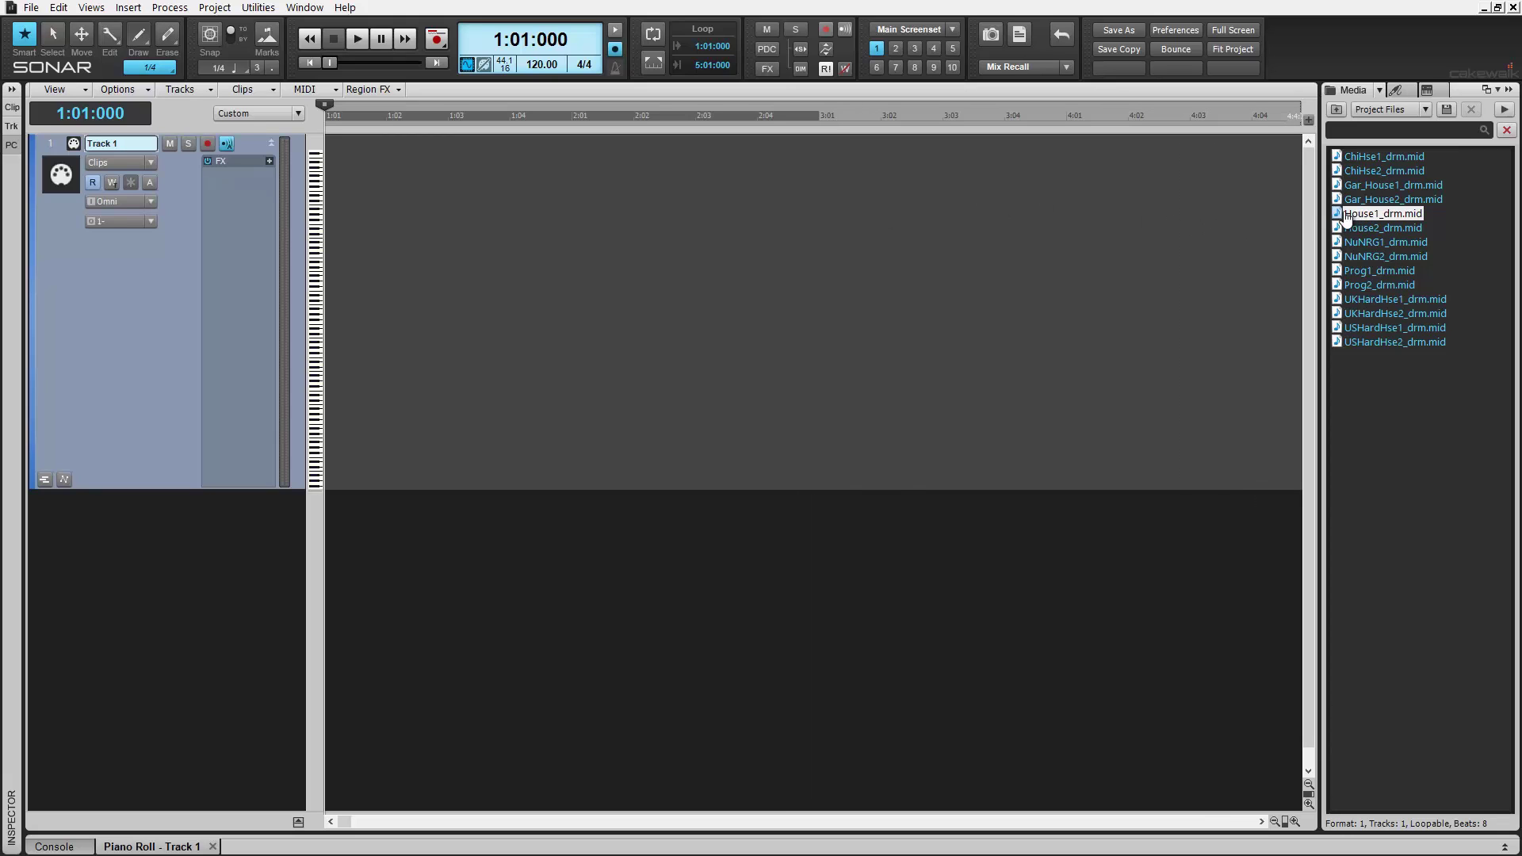
drag(1345, 219, 122, 288)
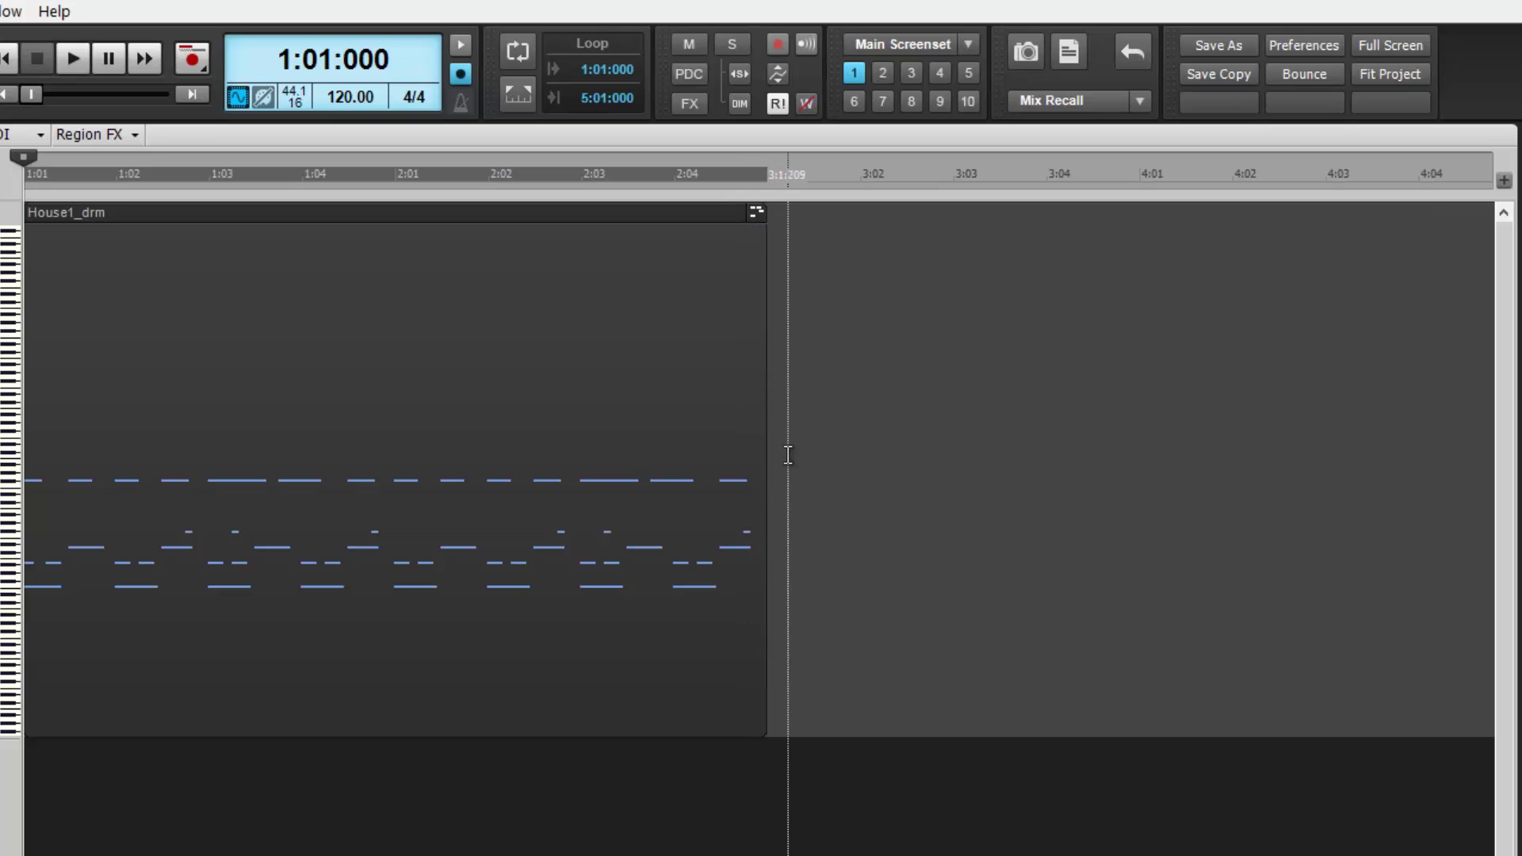
With the Smart tool, enable Groove-Clip Looping on House1_drm and stretch it to 400%.
key(t)
click(693, 425)
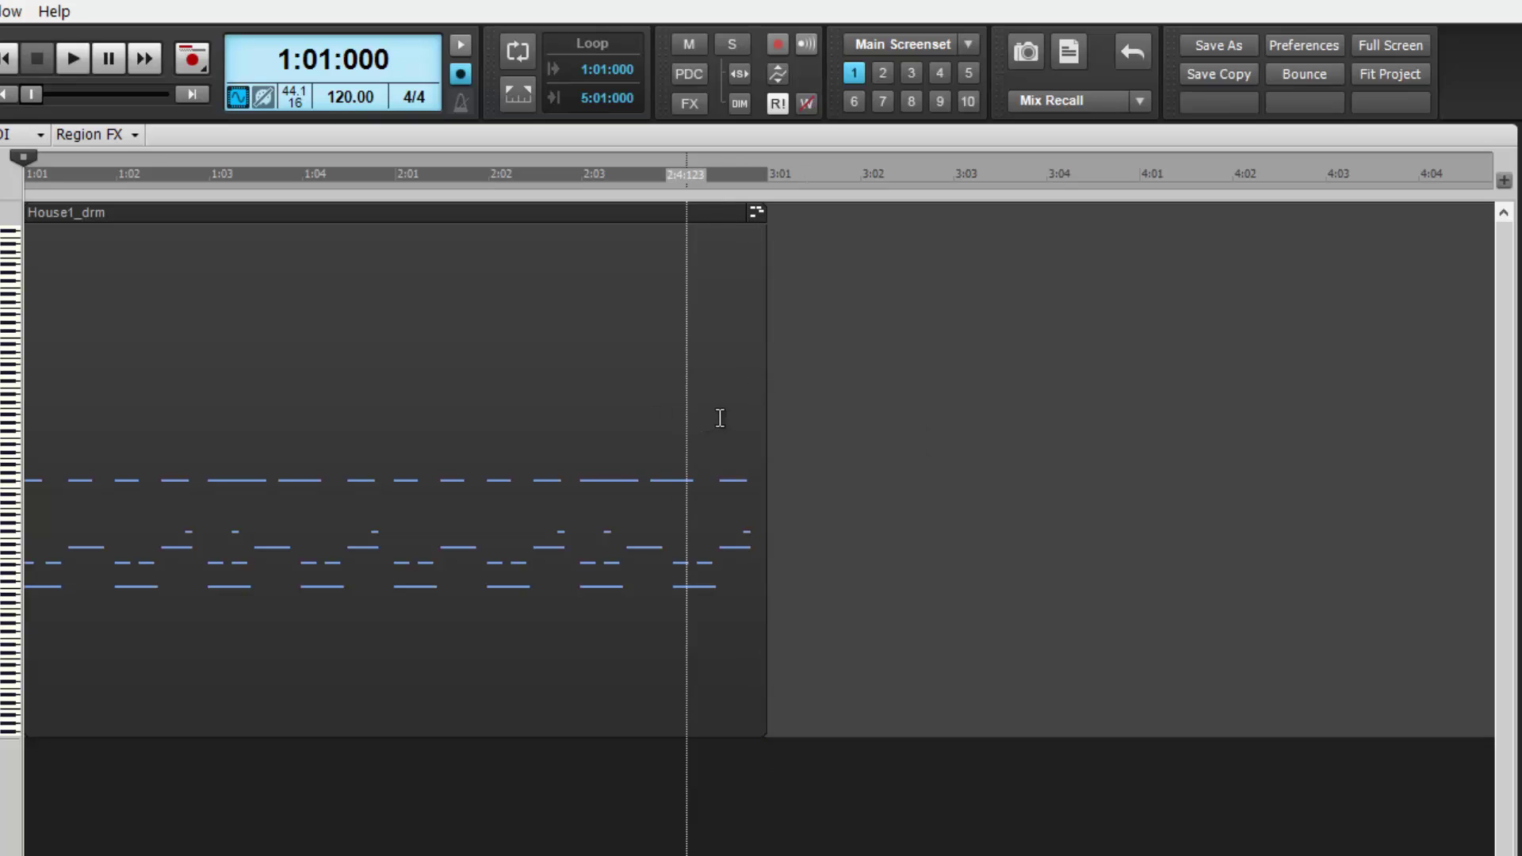
mouse_move(763, 425)
mouse_down()
mouse_move(794, 417)
mouse_move(744, 433)
mouse_move(792, 430)
mouse_move(766, 428)
mouse_up()
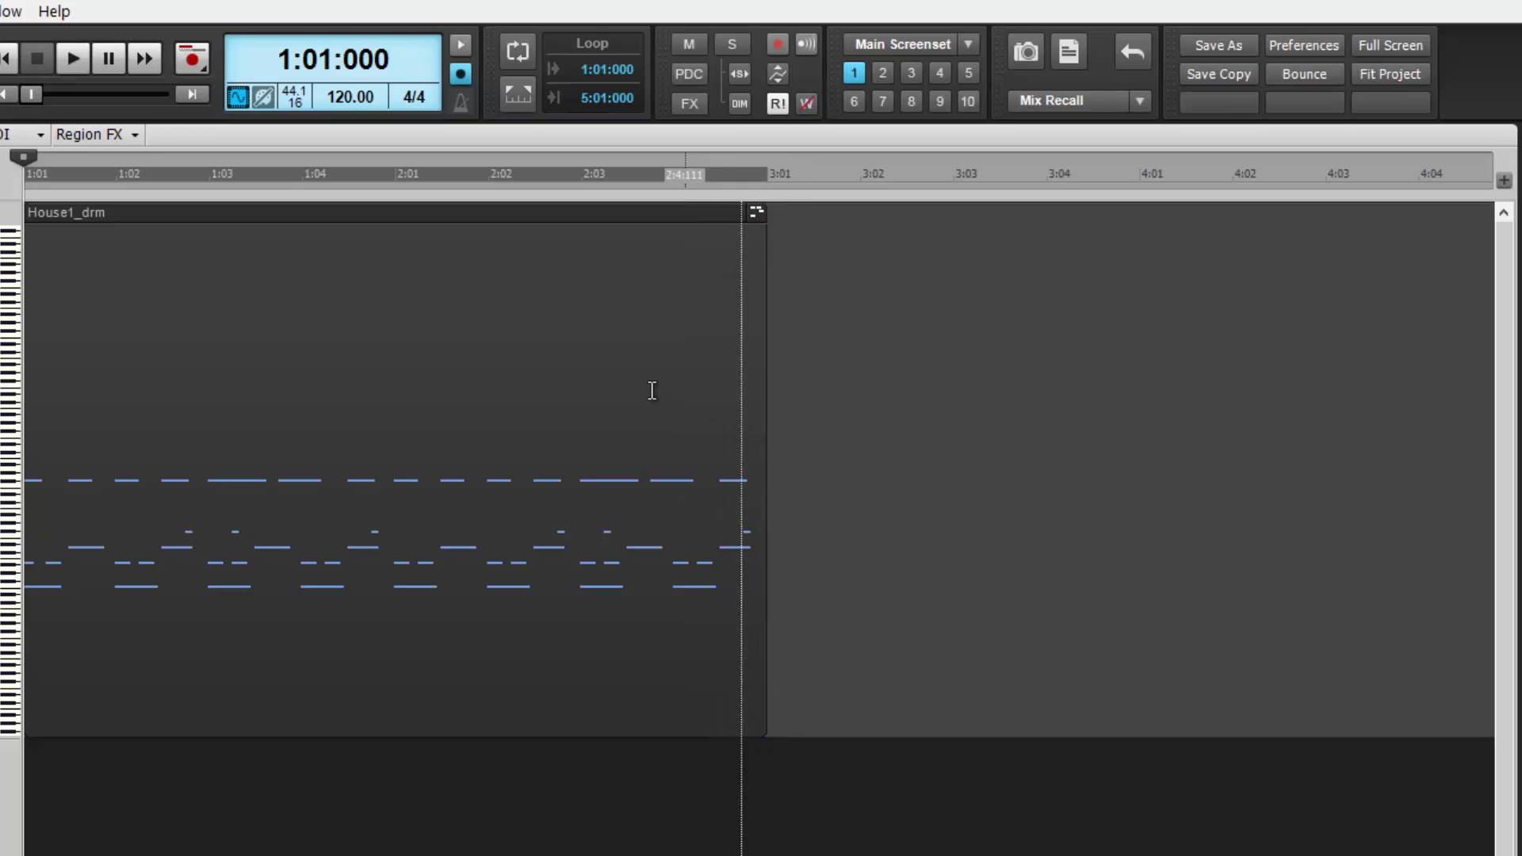
right_click(650, 391)
click(724, 572)
click(897, 507)
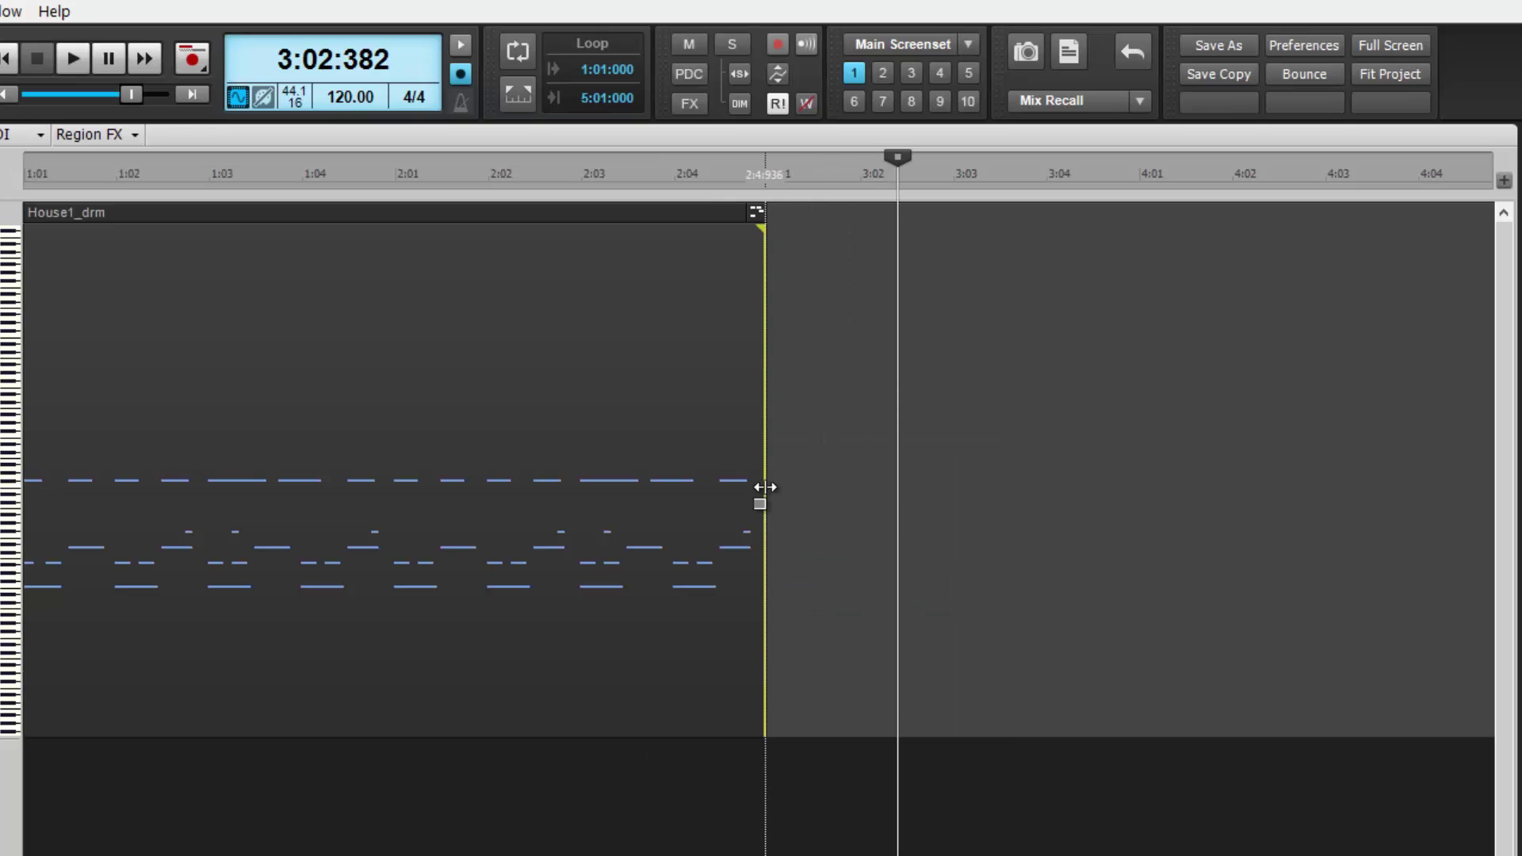
drag(764, 486, 1371, 453)
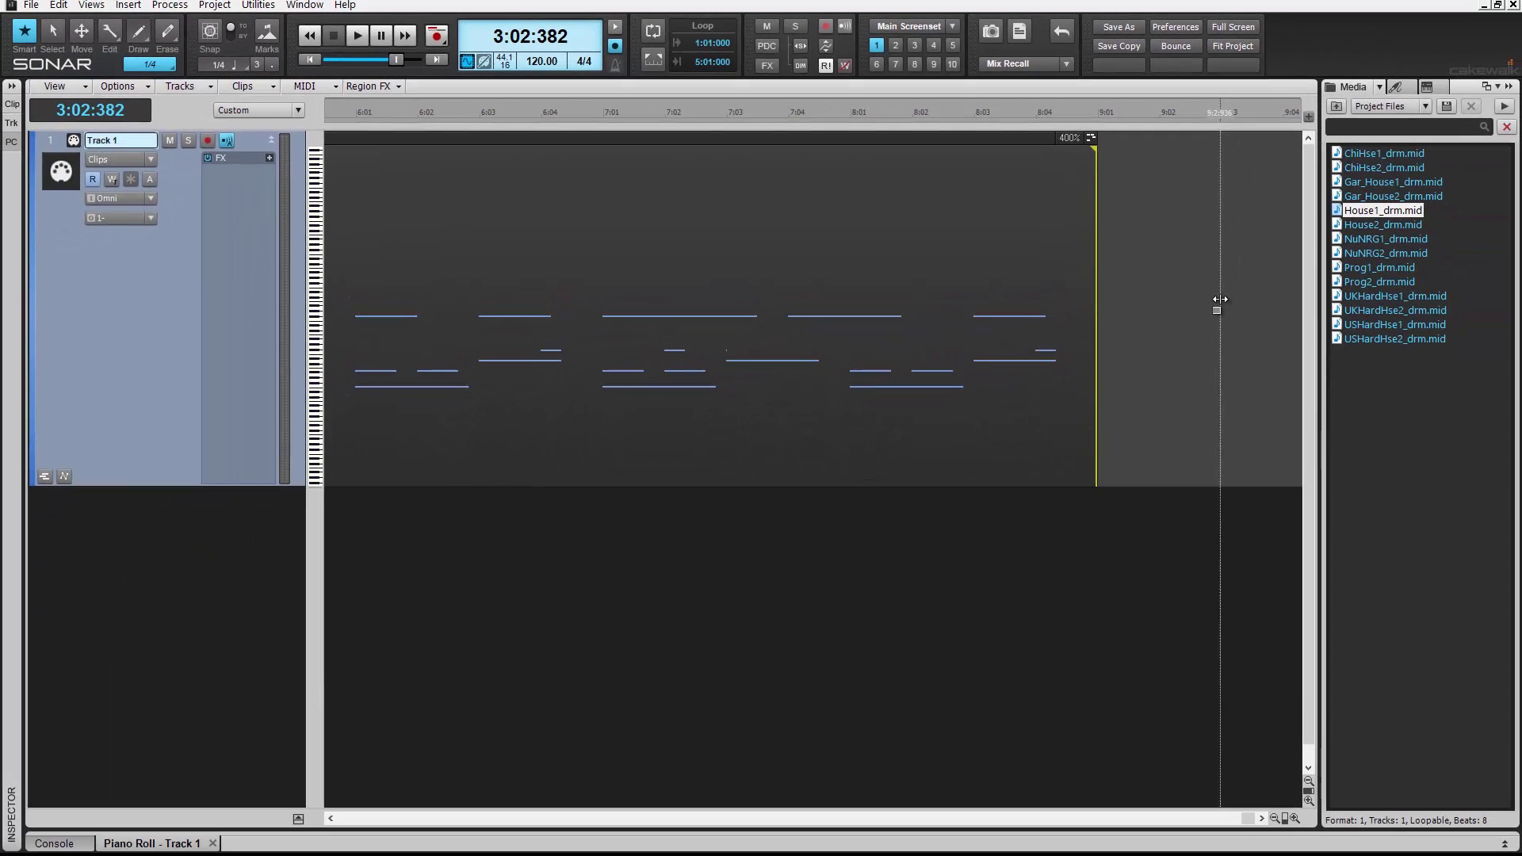
Shrink the clip back so it ends at 3:01 and rewind the Now time to 1:01.
drag(1220, 299, 533, 25)
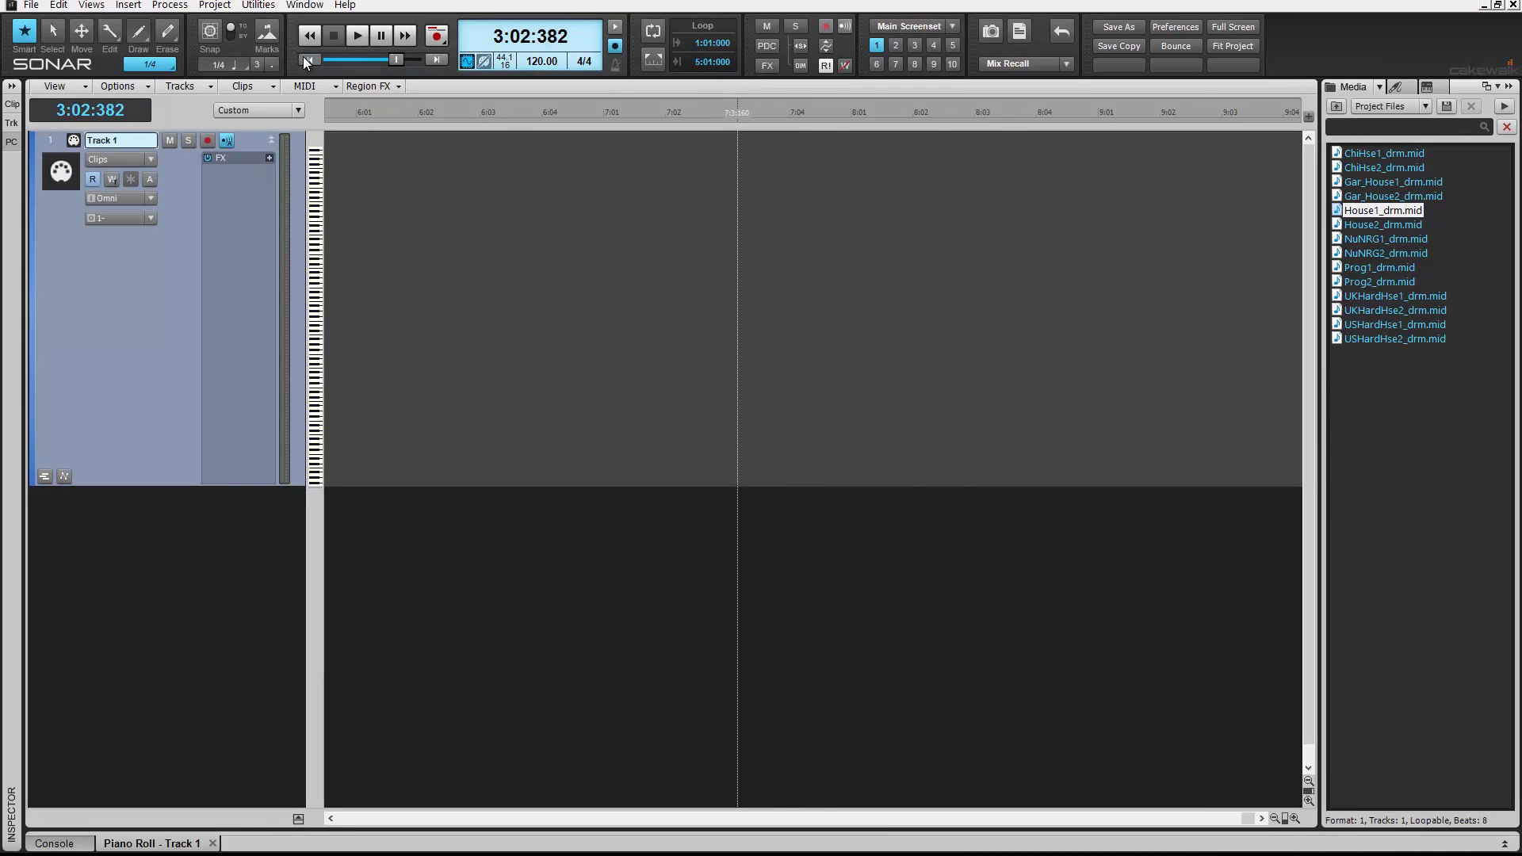
click(306, 58)
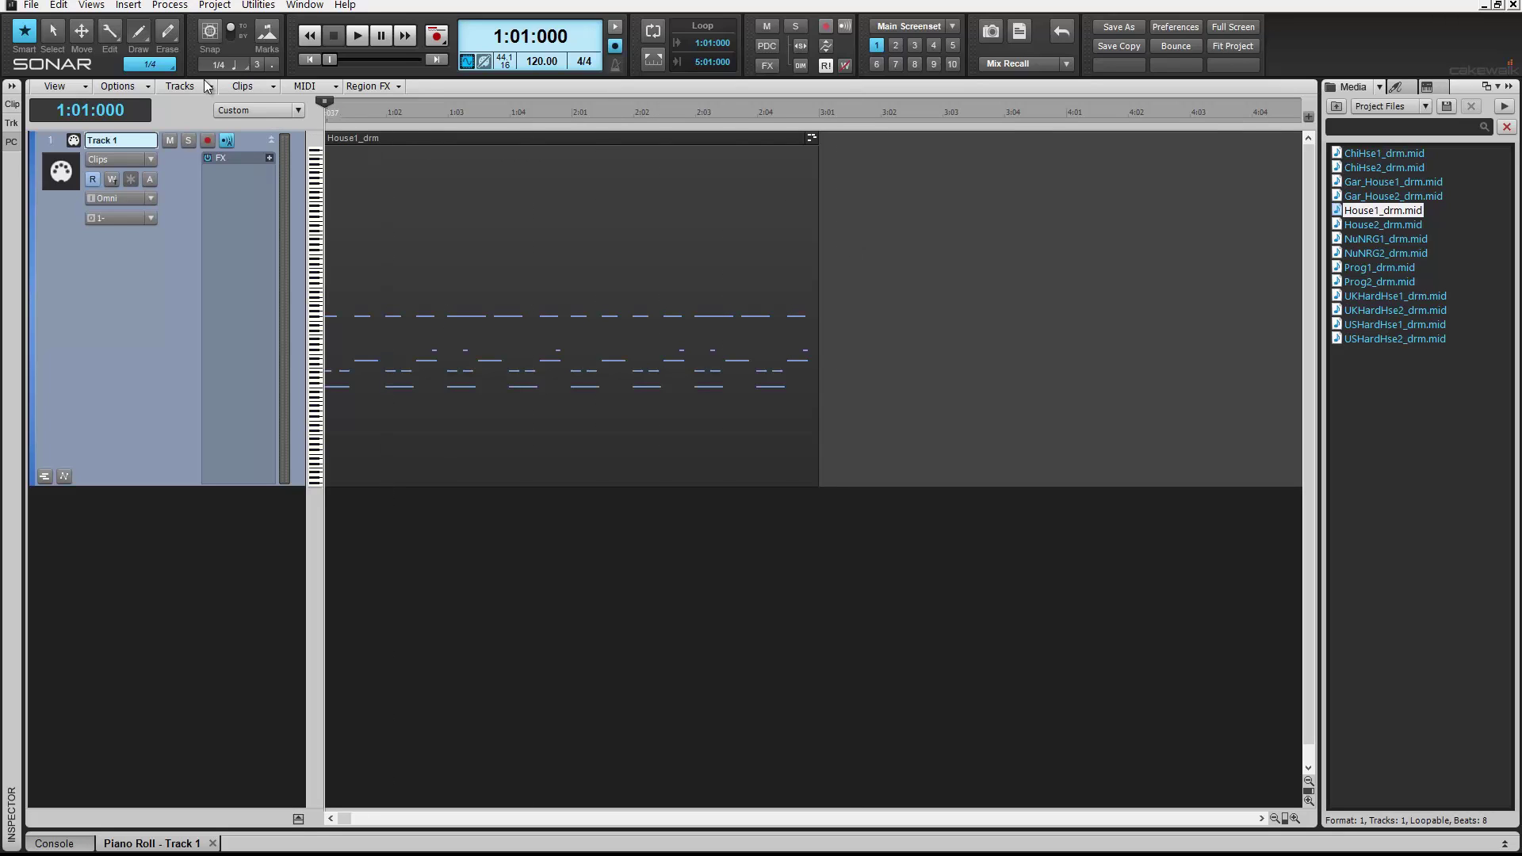
Set the Draw tool to Pattern mode from the tools HUD, with the Now time at bar 3.
right_click(146, 39)
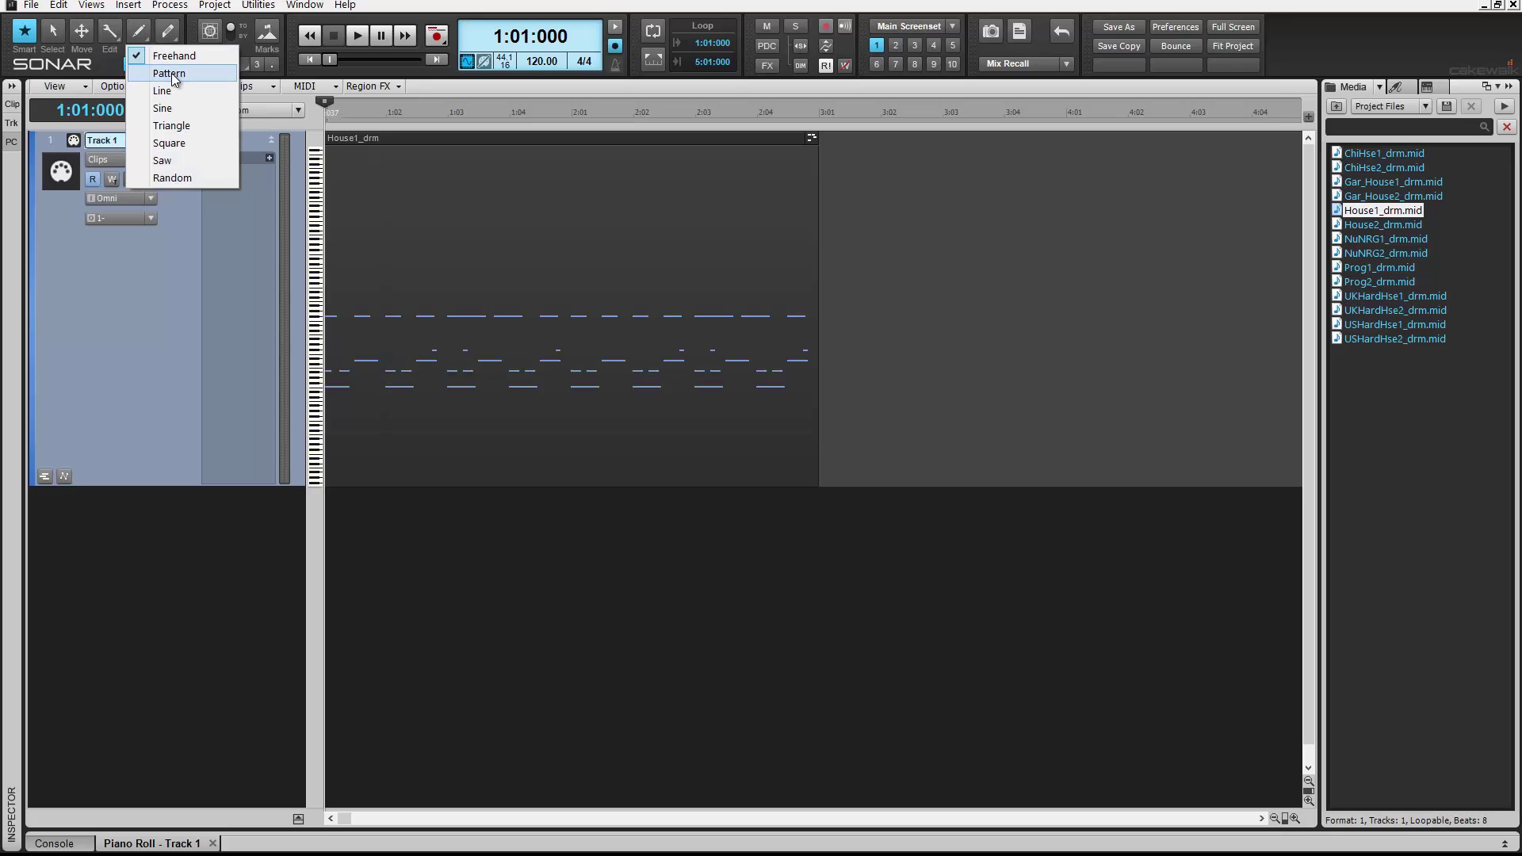
key(t)
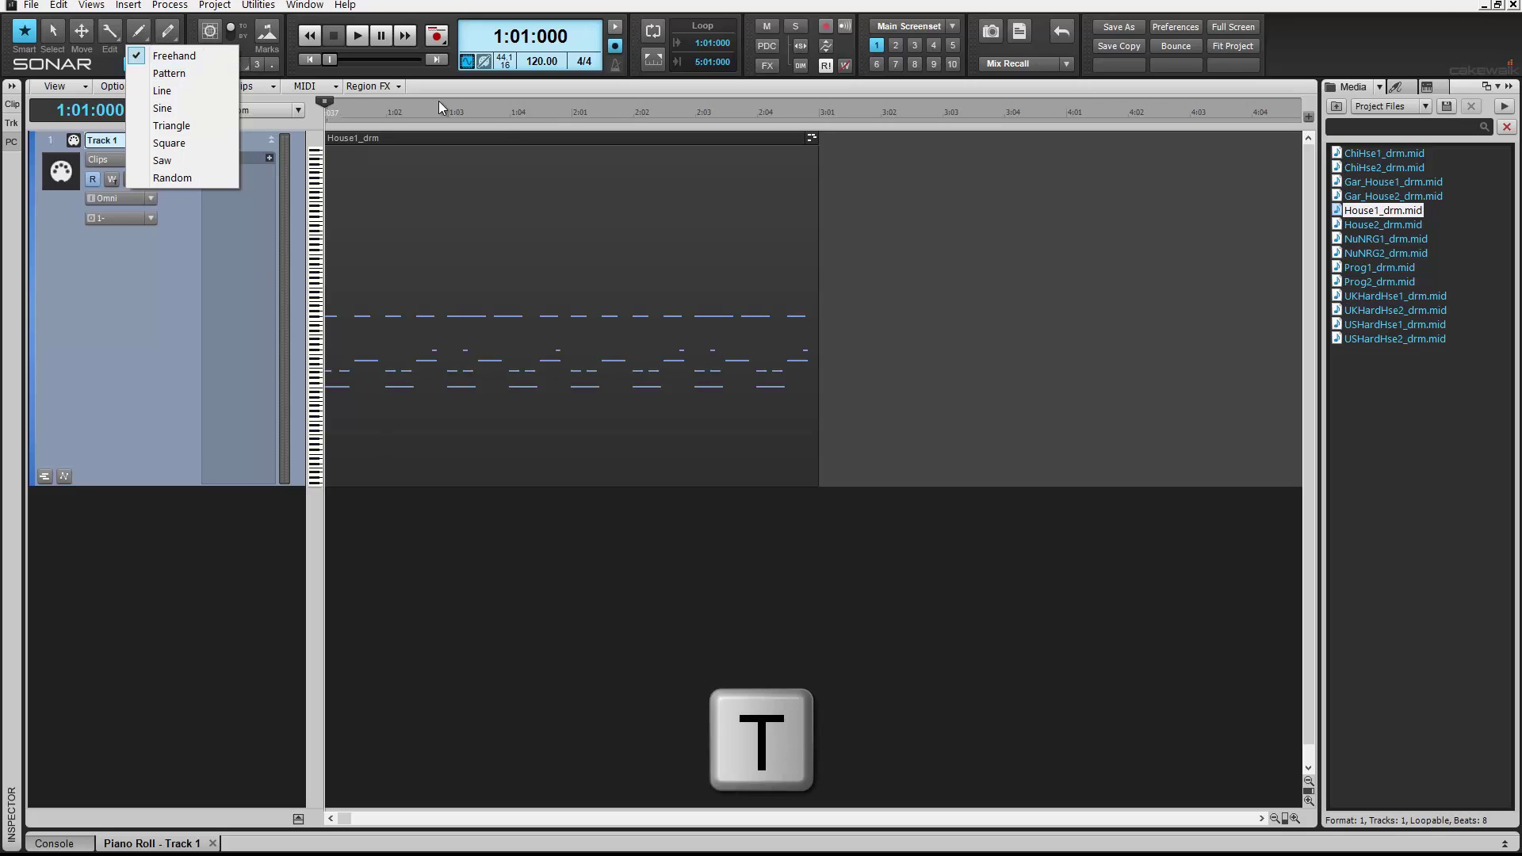
click(826, 219)
key(t)
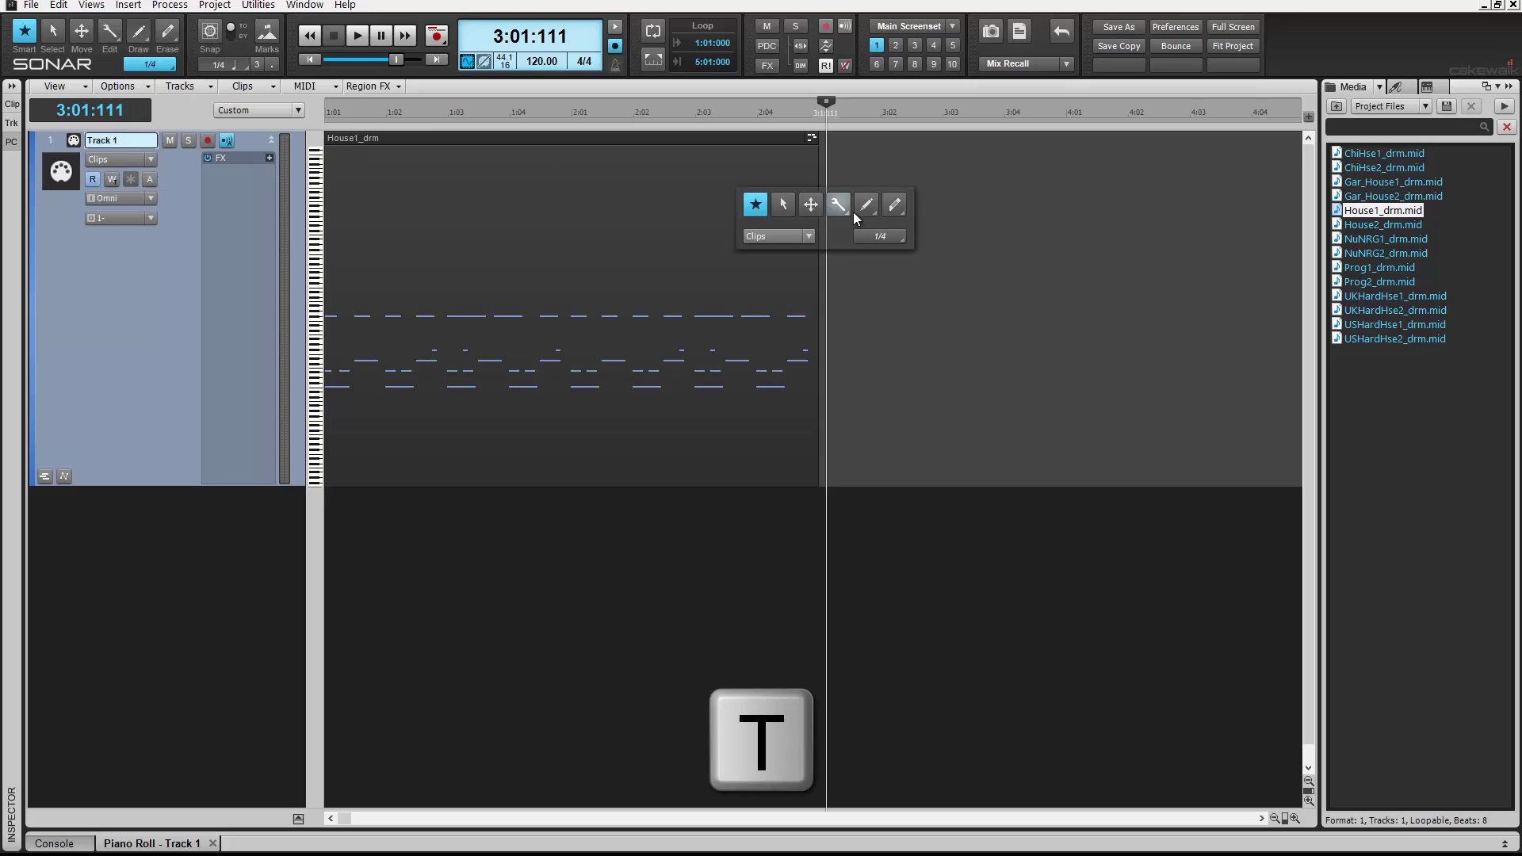
click(872, 212)
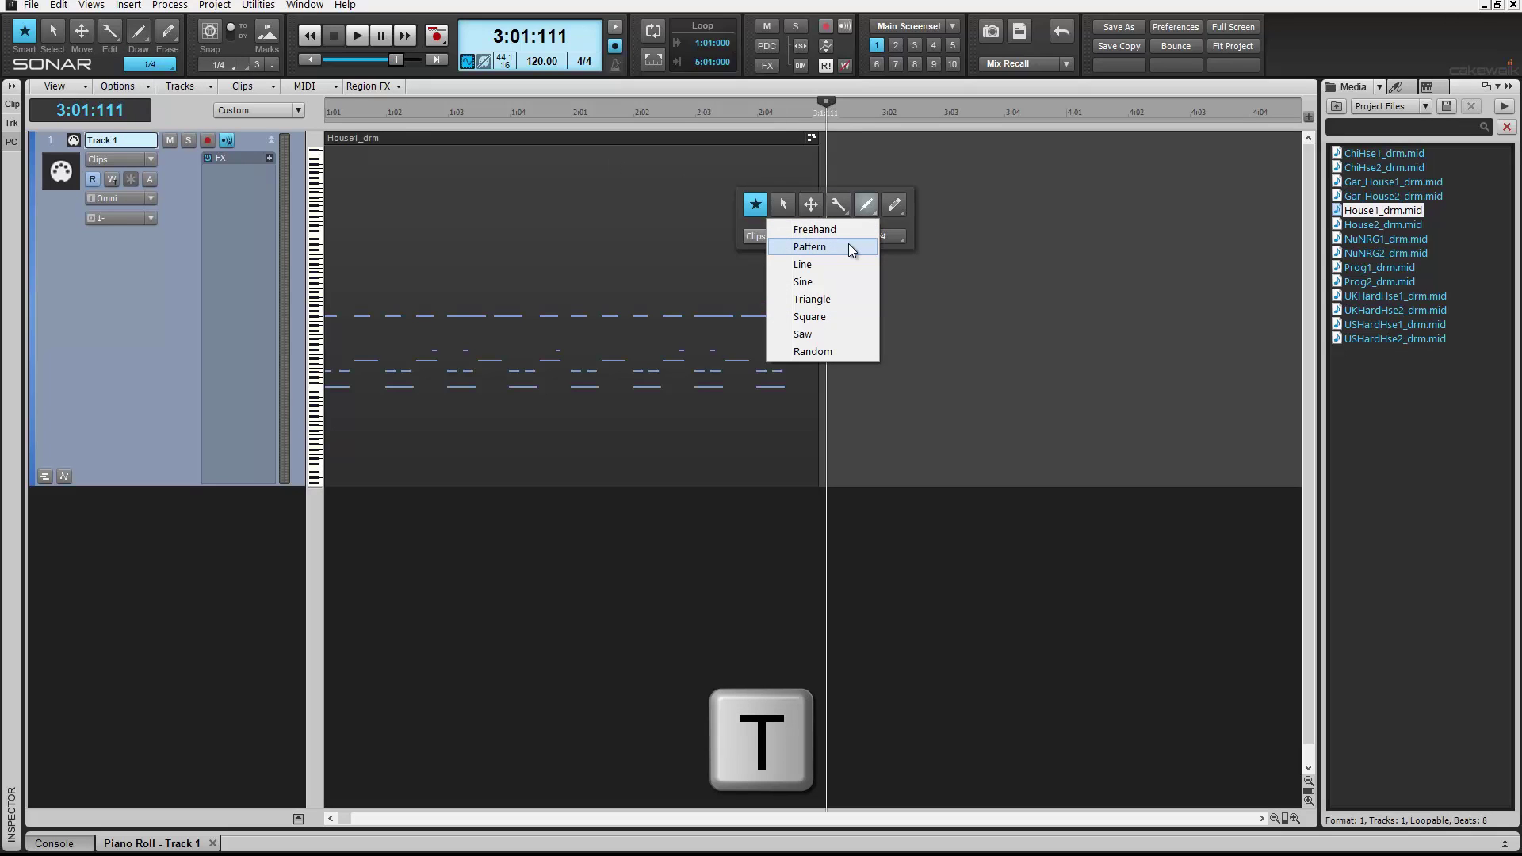
click(848, 245)
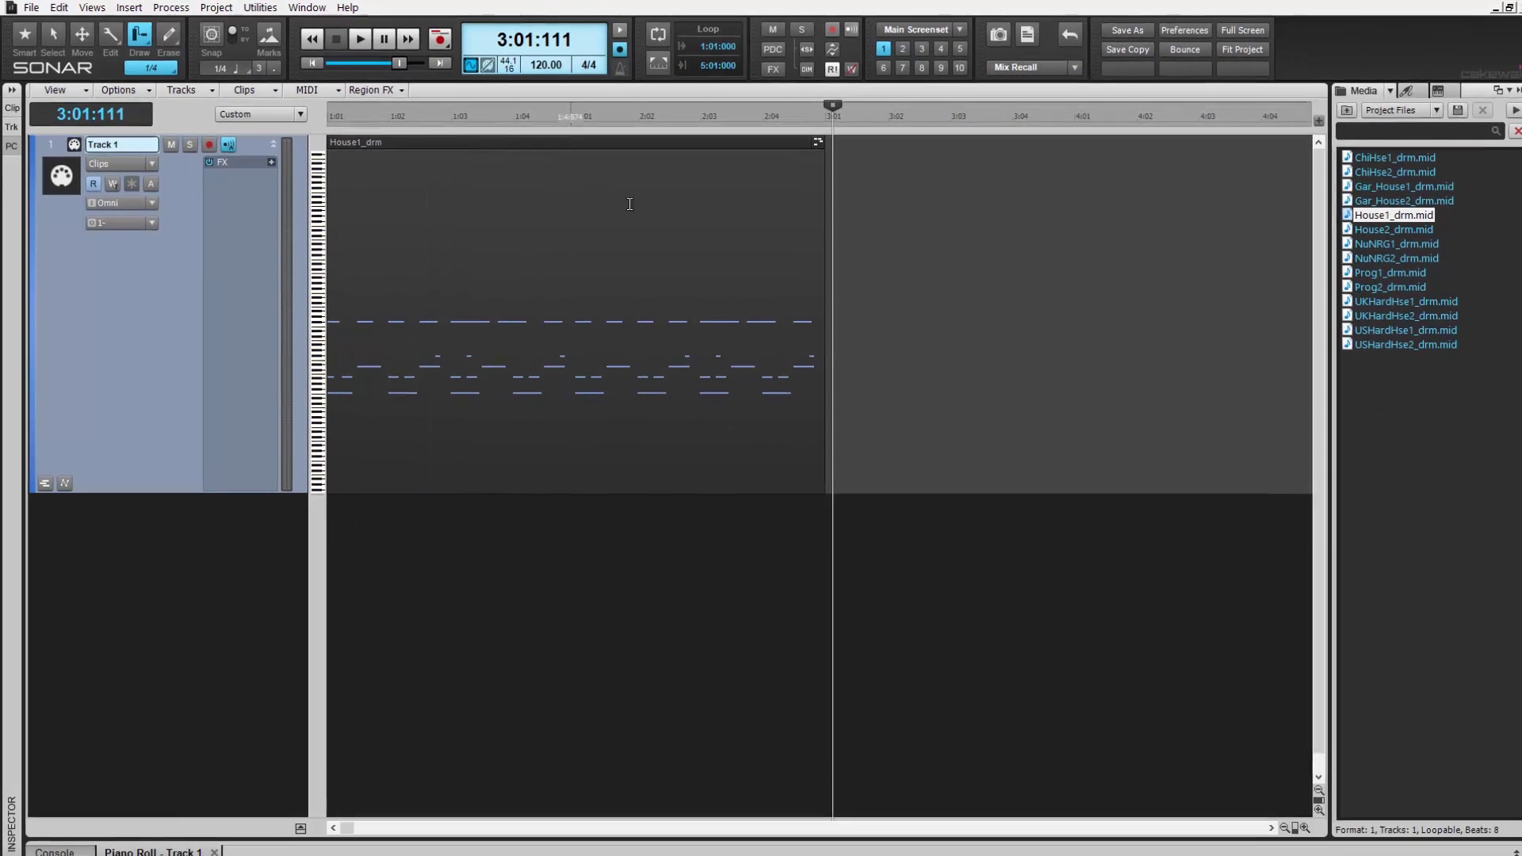
Turn on Snap and select 2:01–2:03 of House1_drm with the Smart tool.
key(t)
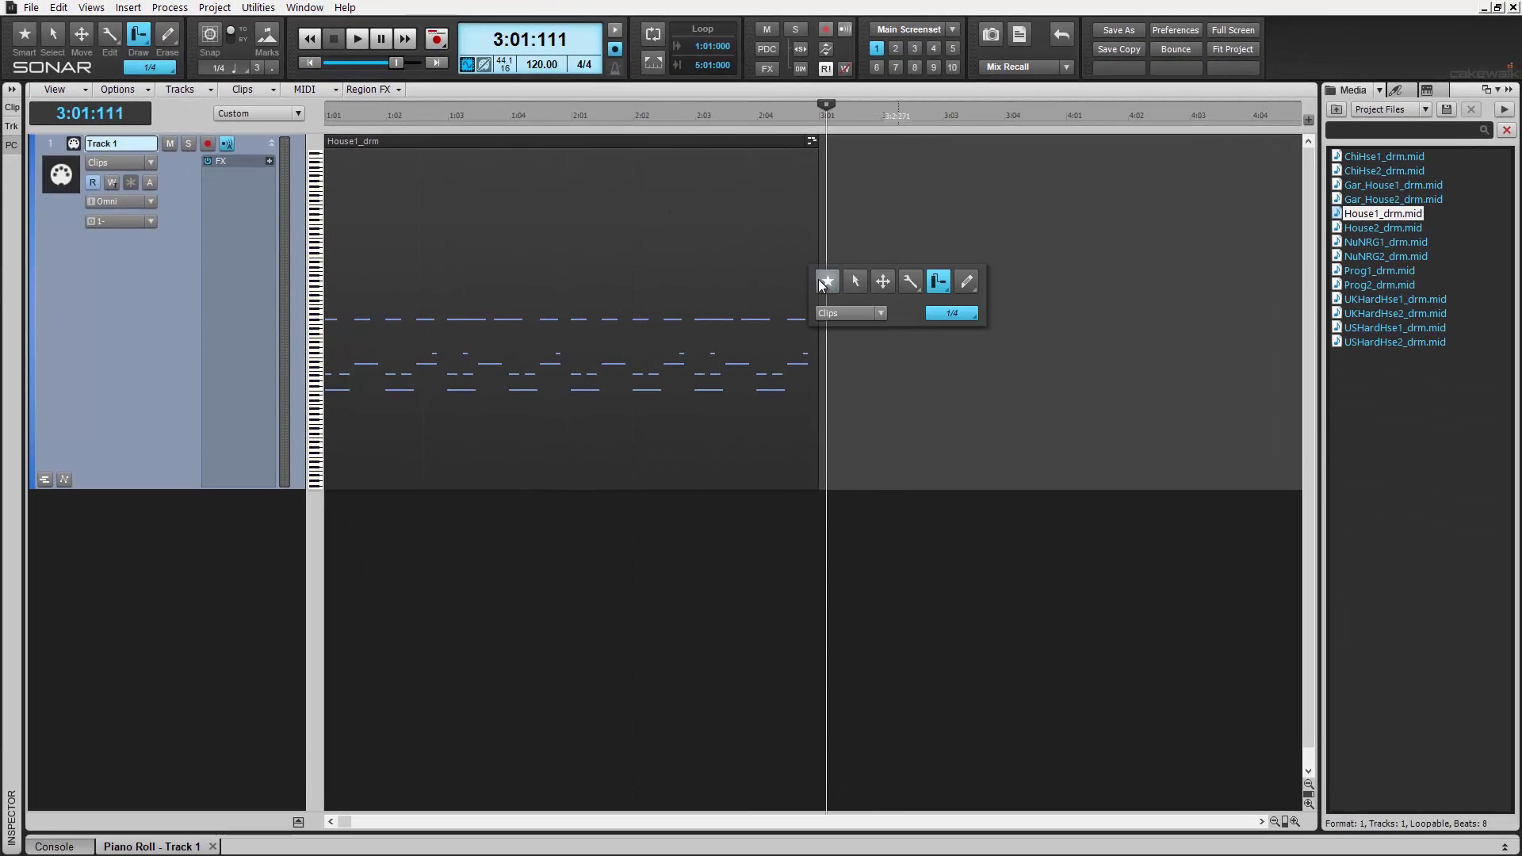
click(826, 278)
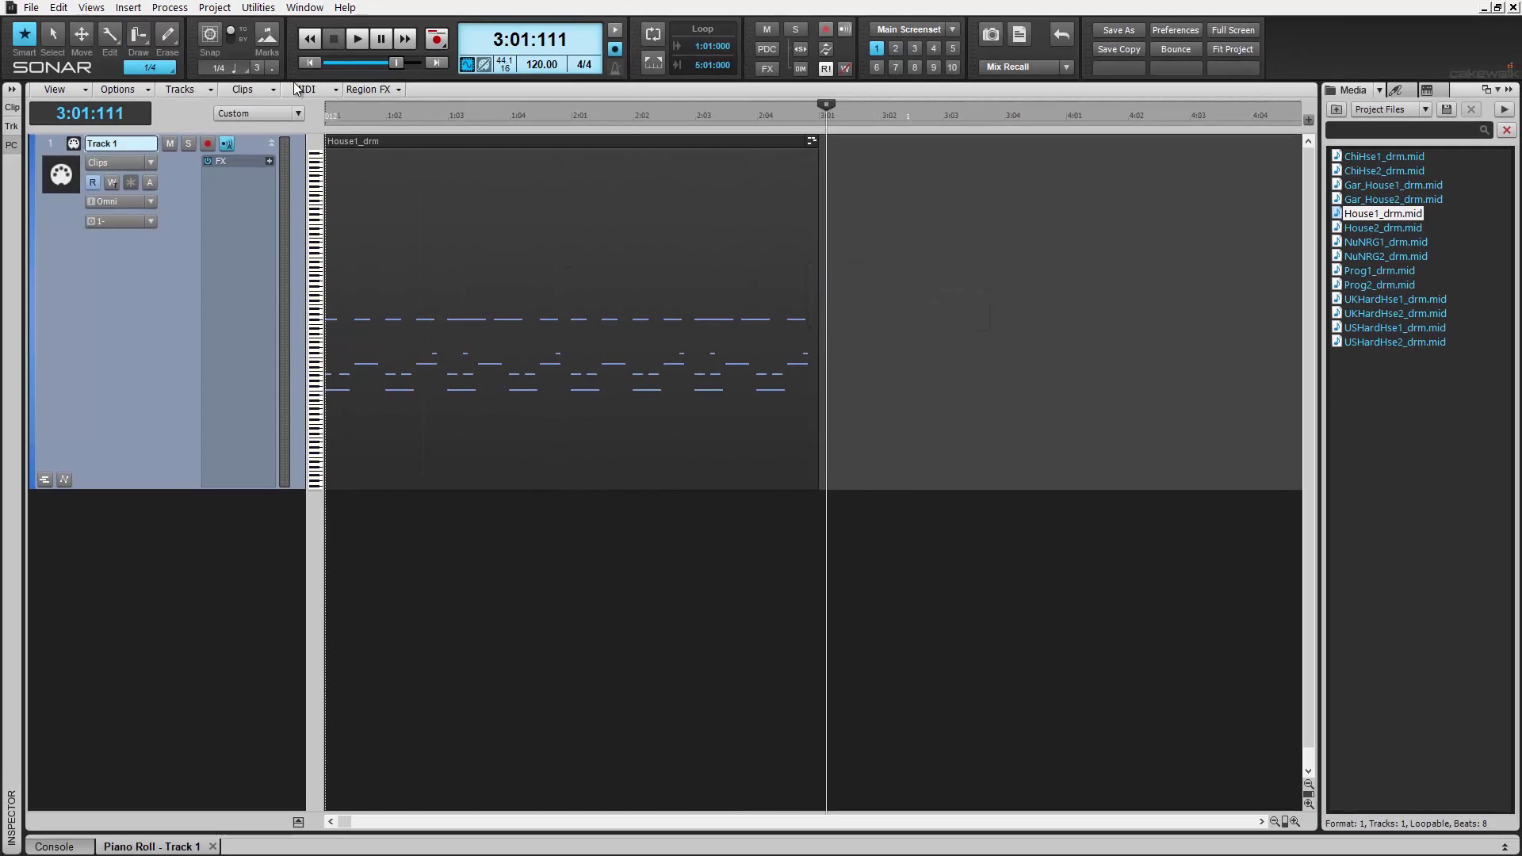
click(209, 36)
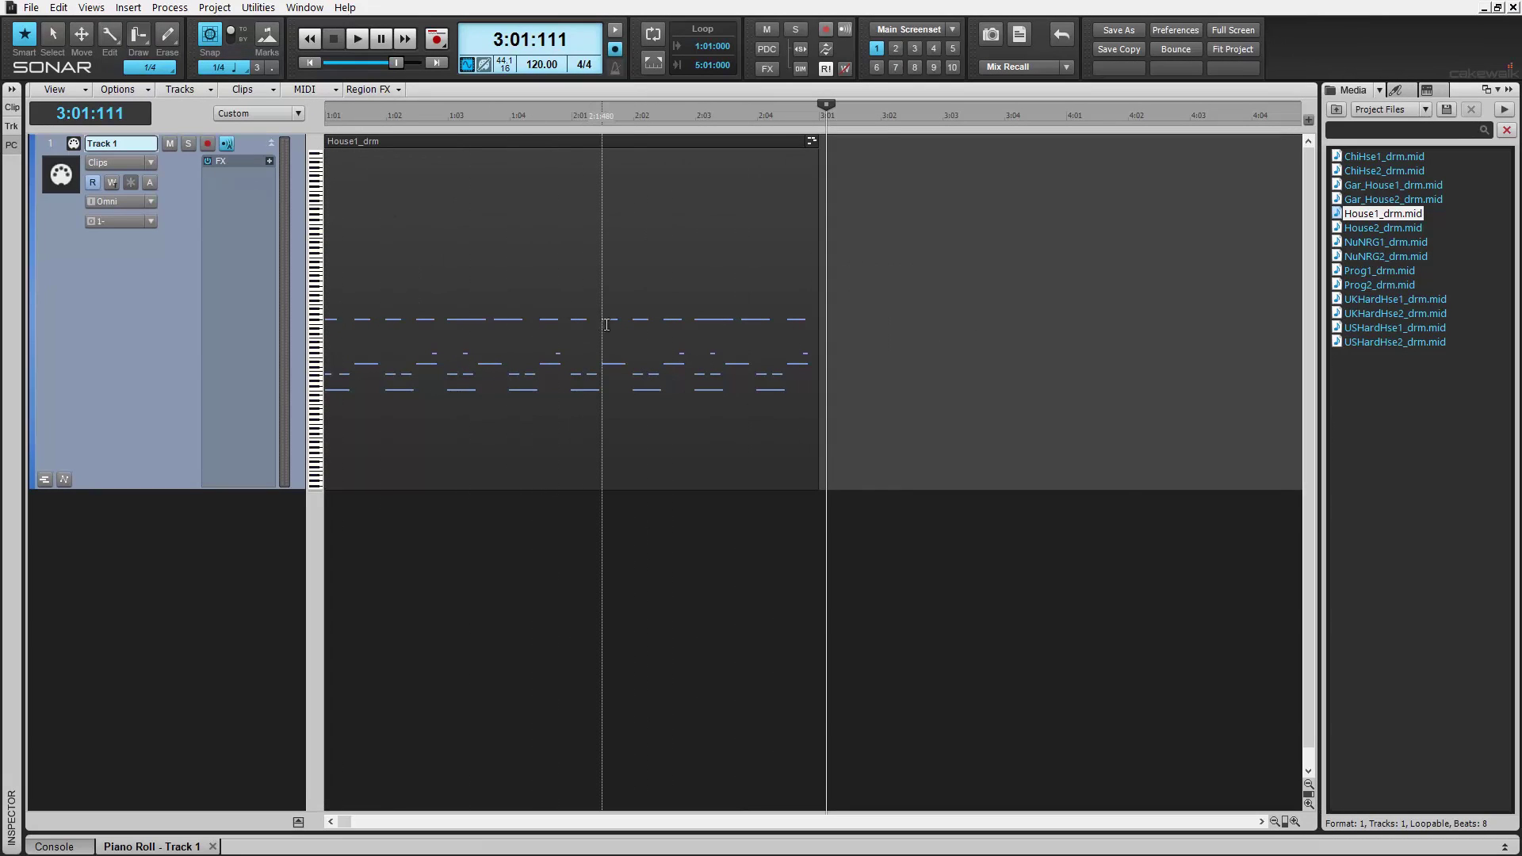
drag(606, 324, 692, 343)
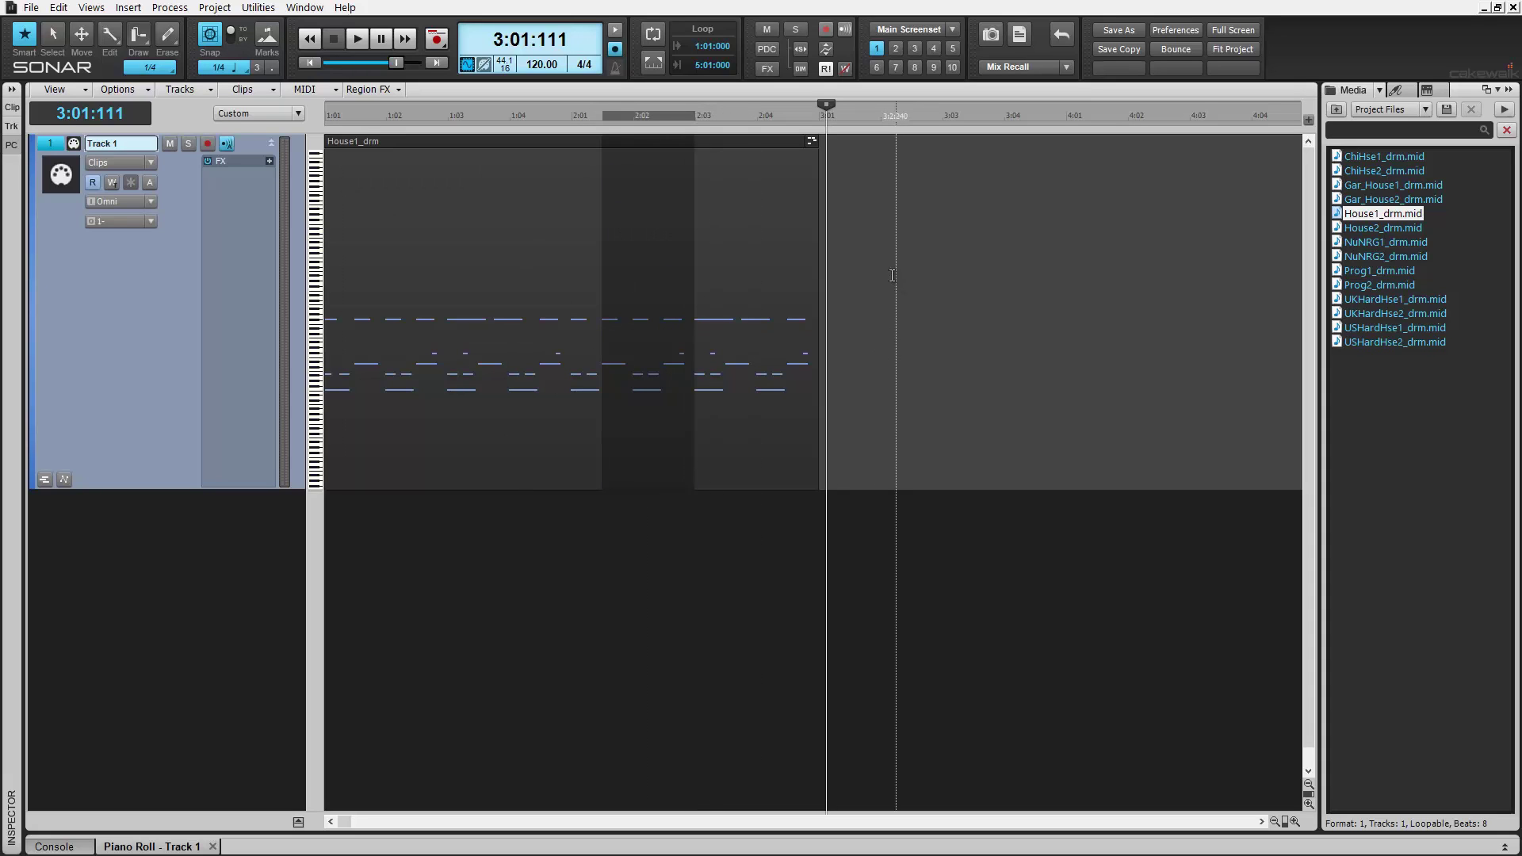
Paint Pattern copies of the selection after bar 3 with the Draw tool.
key(t)
click(933, 262)
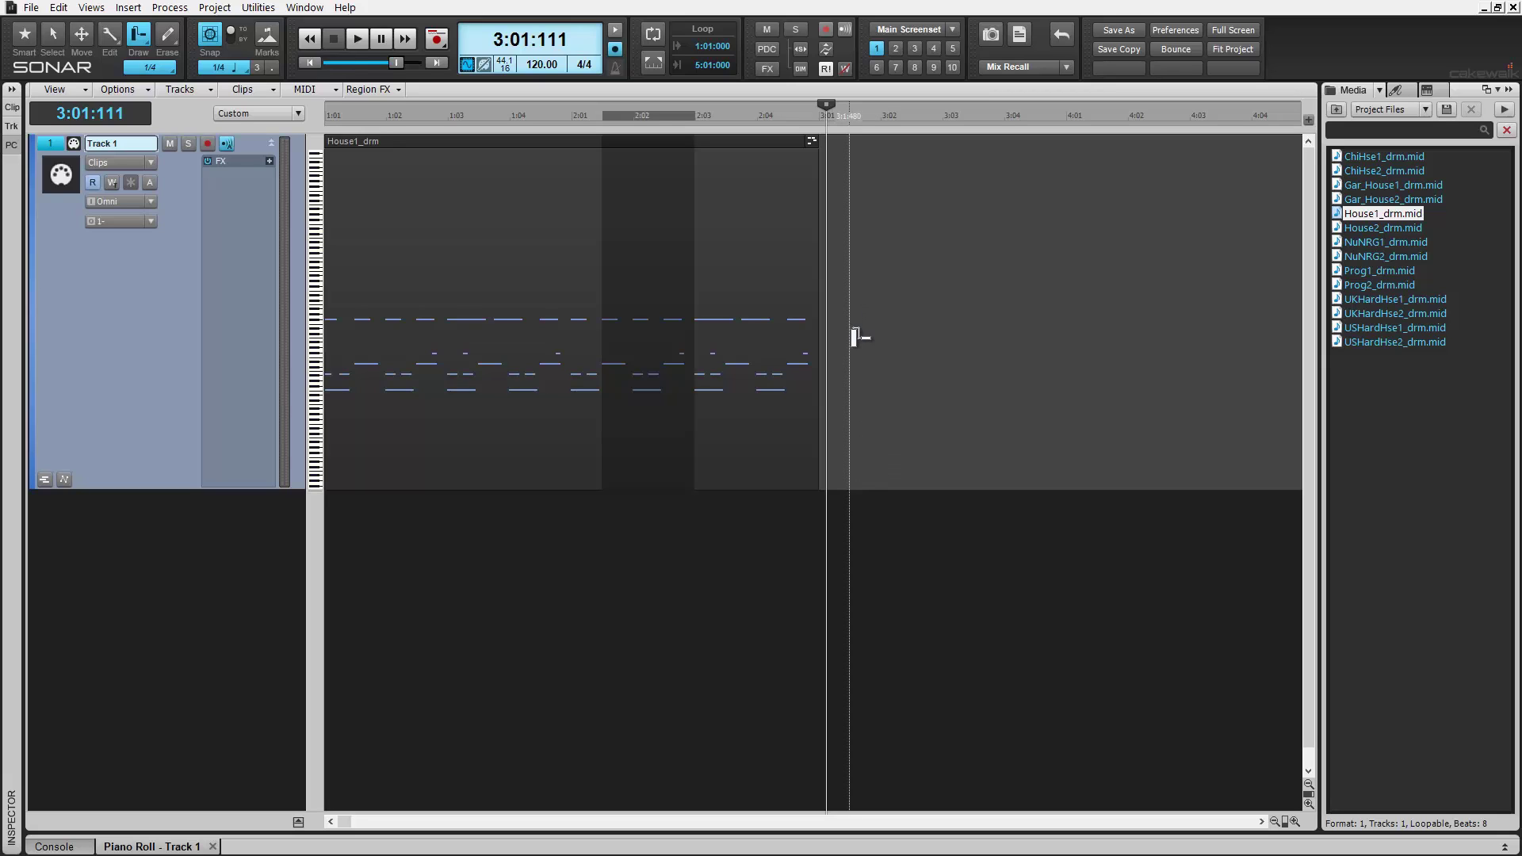
mouse_move(854, 339)
mouse_down()
mouse_move(966, 348)
mouse_move(1301, 356)
mouse_move(1085, 369)
mouse_move(981, 366)
mouse_move(1255, 359)
mouse_move(901, 356)
mouse_move(1088, 359)
mouse_up()
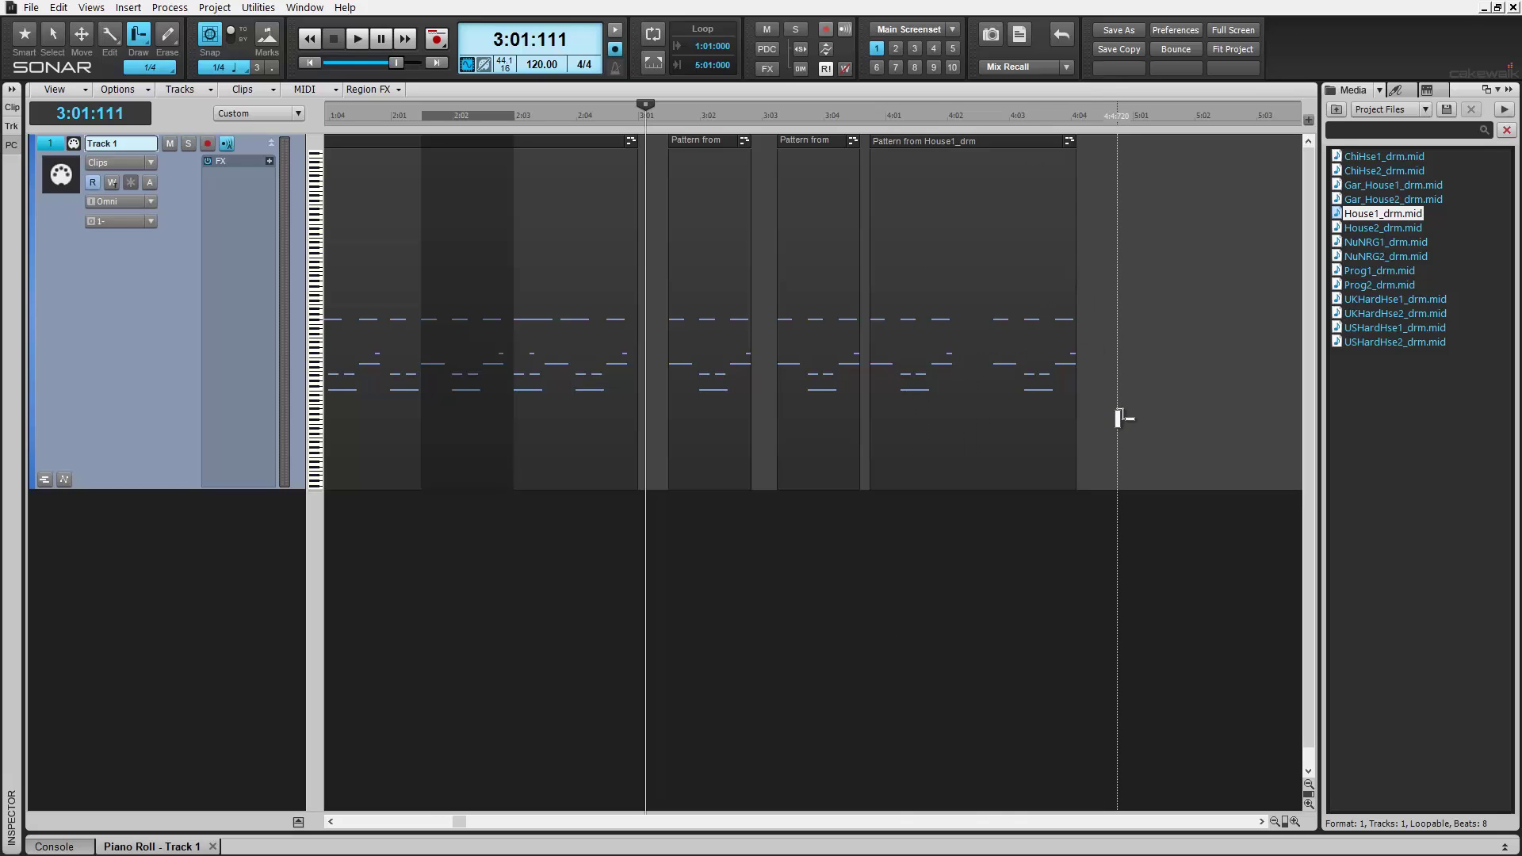
Move a Pattern from House1_drm clip later in the track with the Smart tool.
key(t)
click(1047, 412)
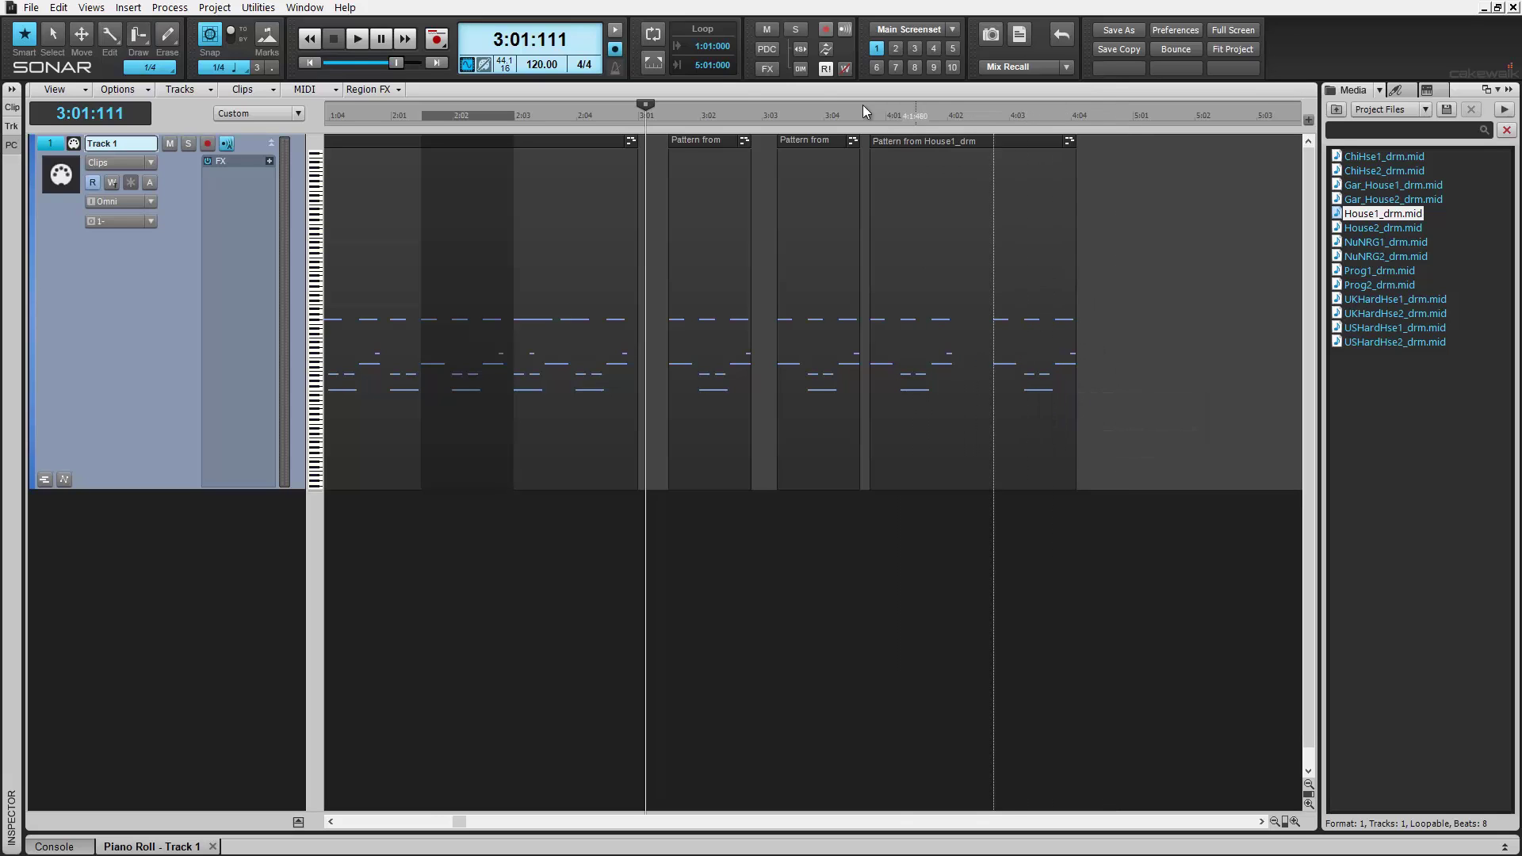
drag(710, 144, 1371, 435)
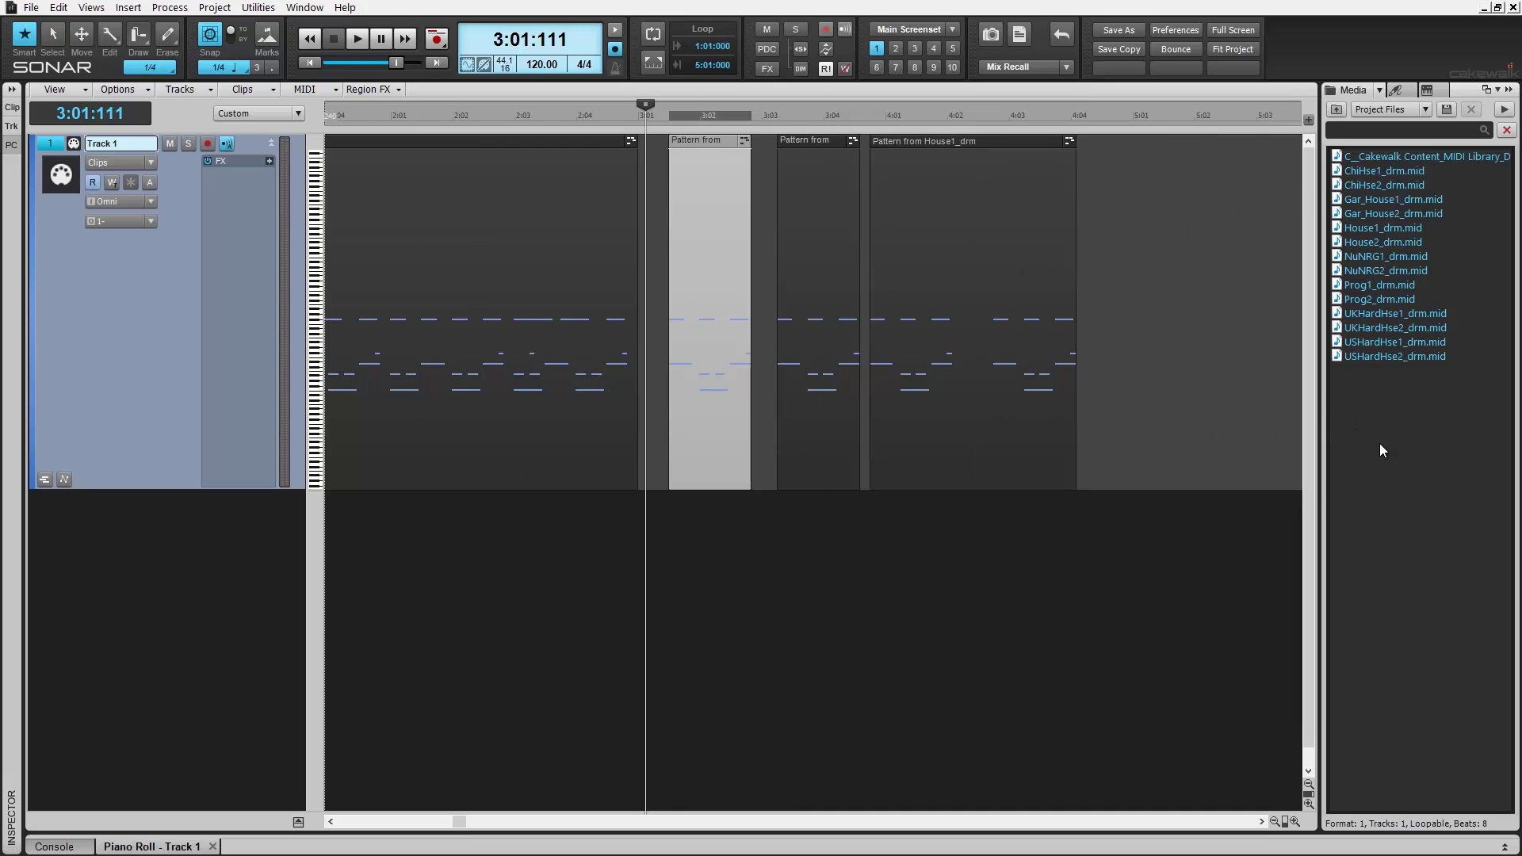
Rename the top file in the Media browser to First.mid.
click(1389, 159)
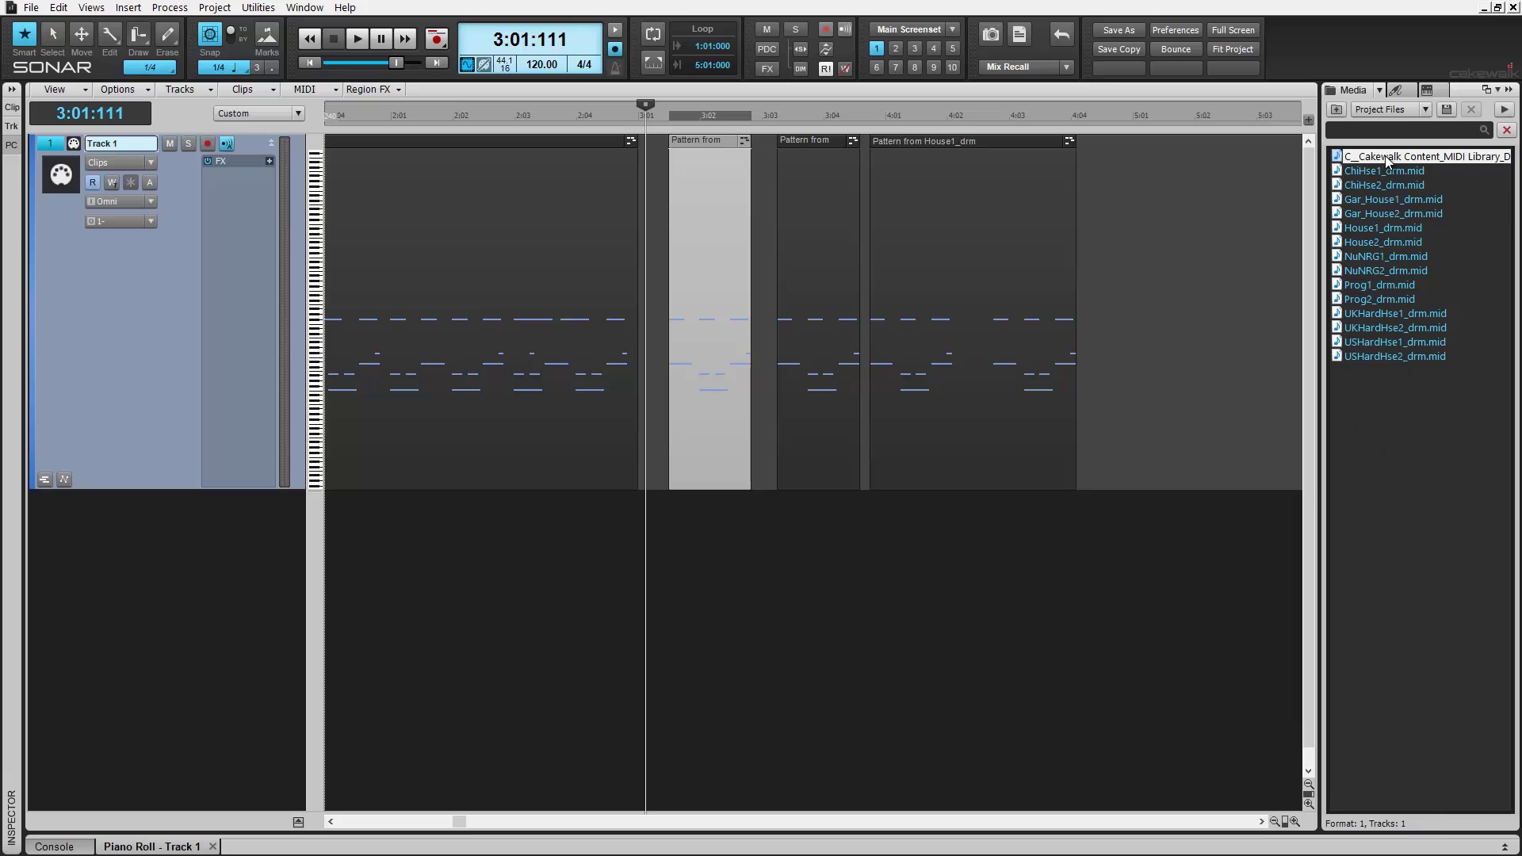
right_click(1386, 158)
click(1401, 184)
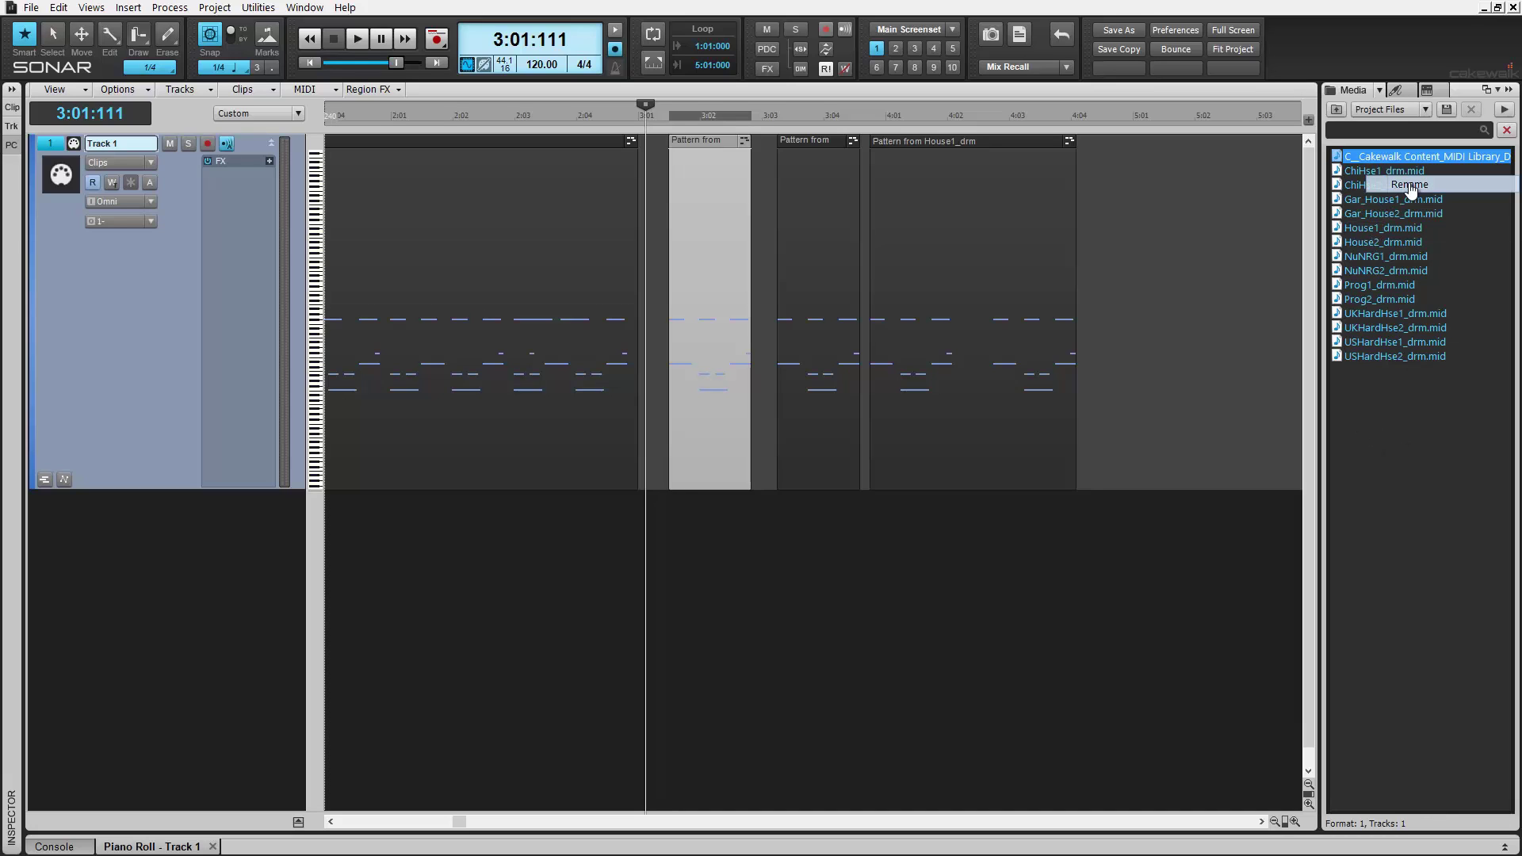
text(First.mid)
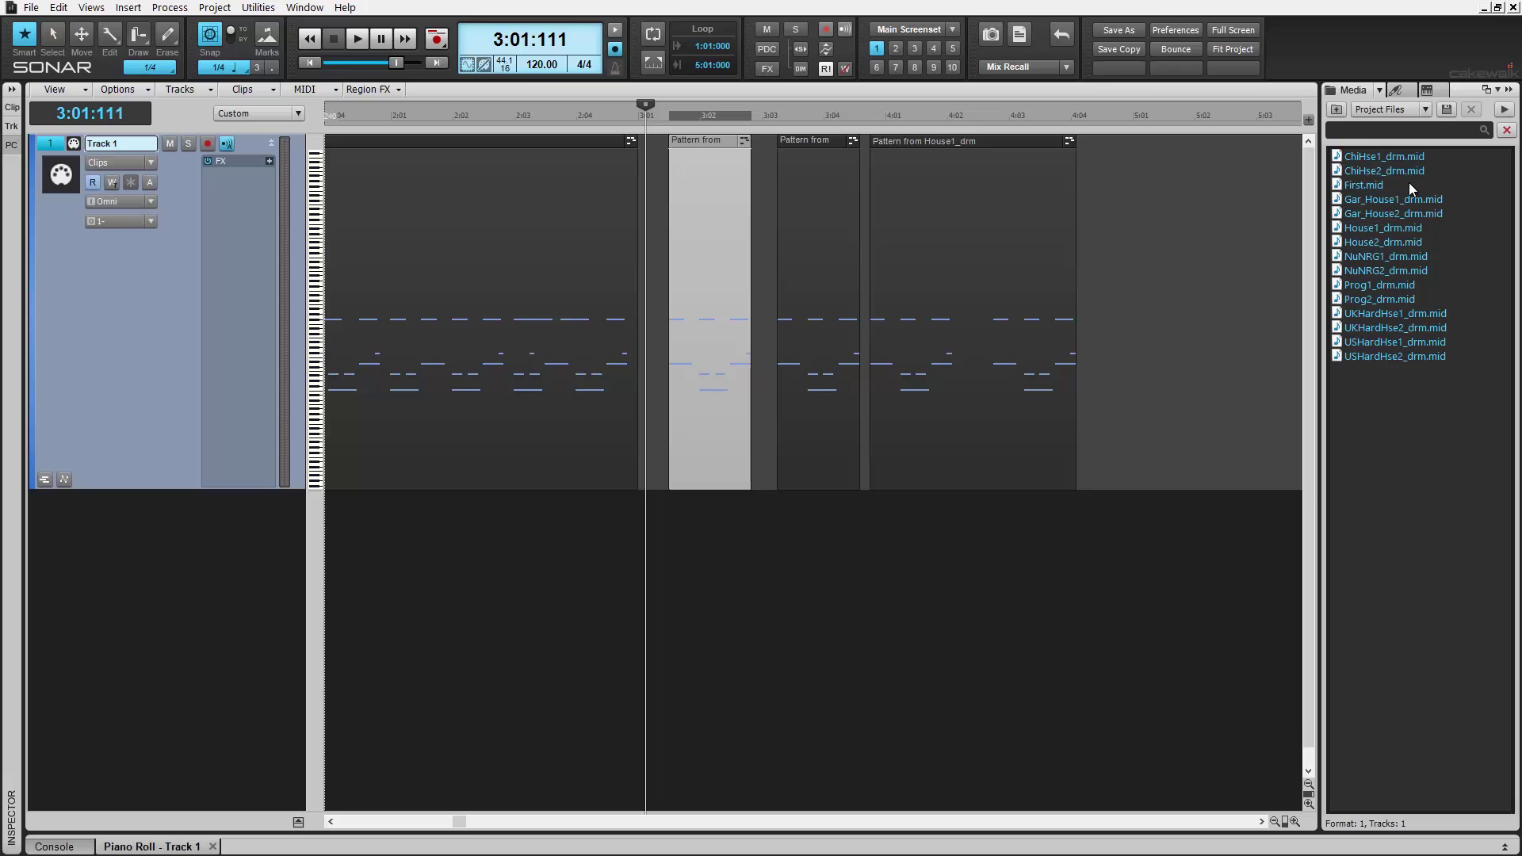
click(1359, 191)
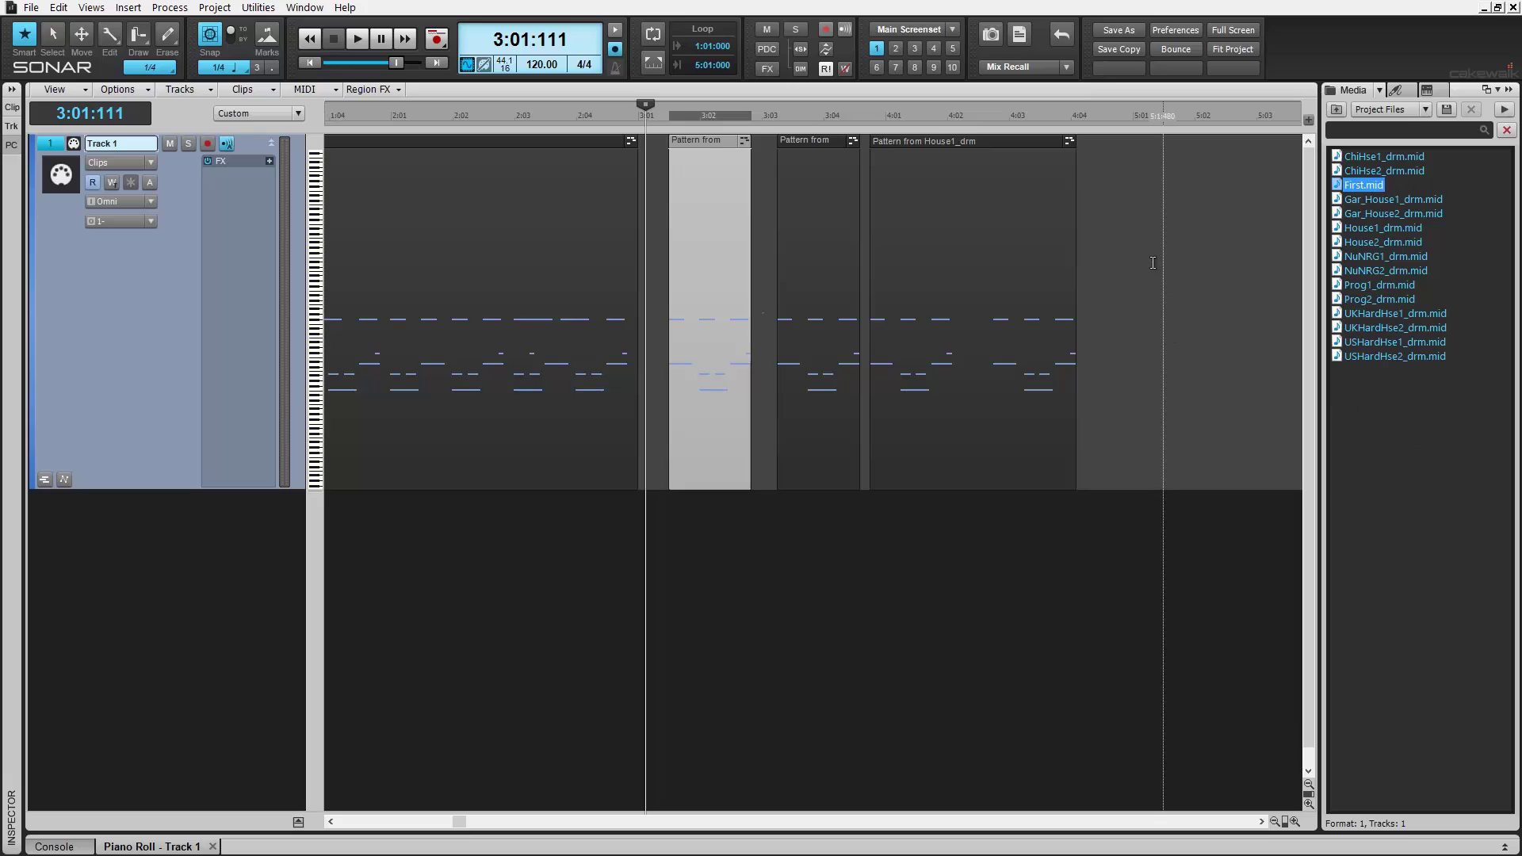
click(1149, 262)
key(ctrl+z)
key(ctrl+z)
key(ctrl+z)
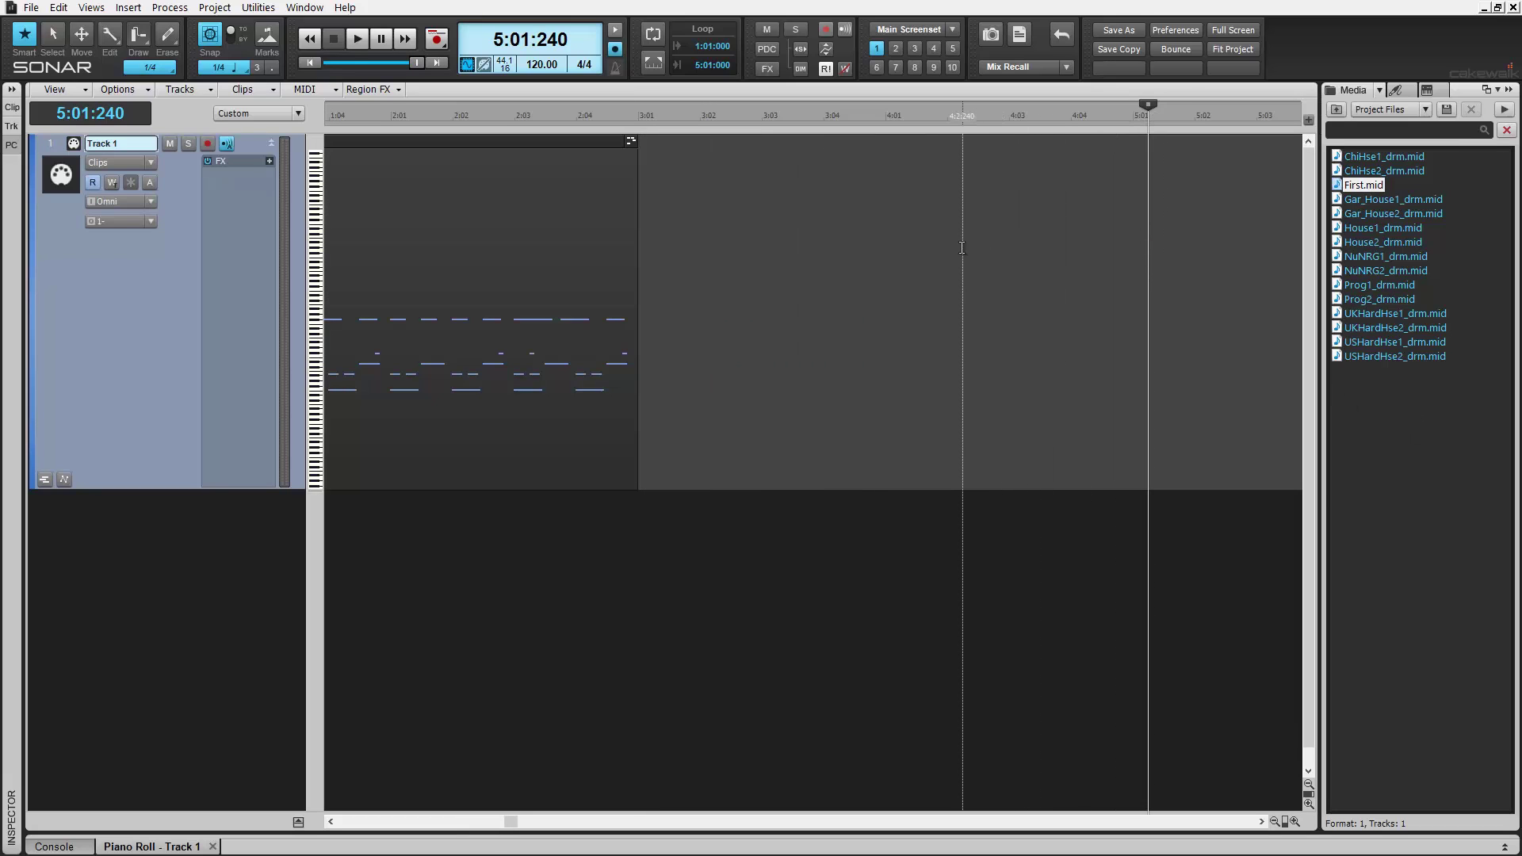
key(t)
click(1002, 235)
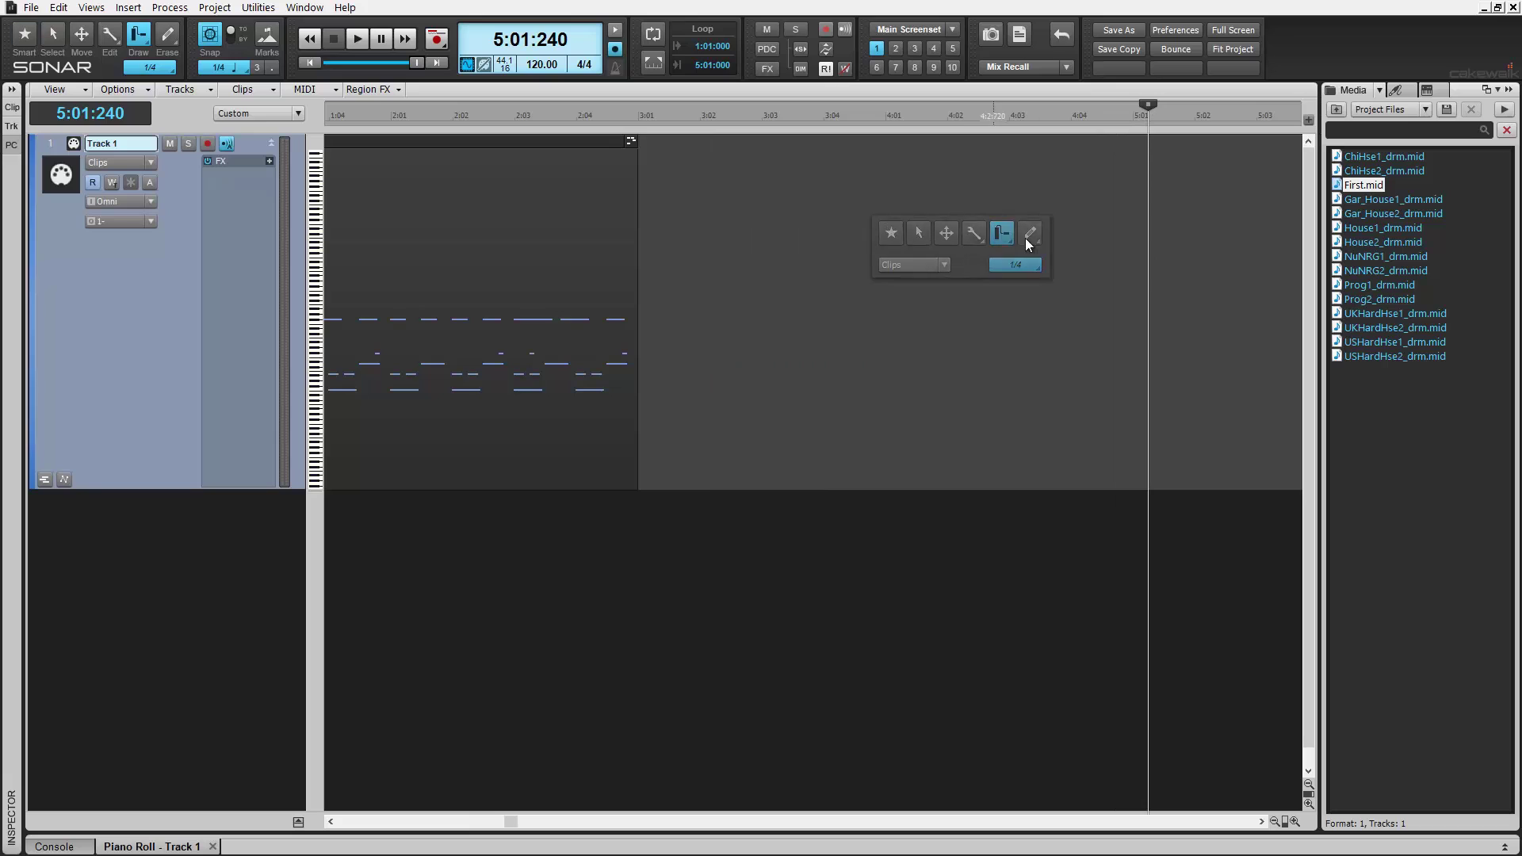
click(1360, 158)
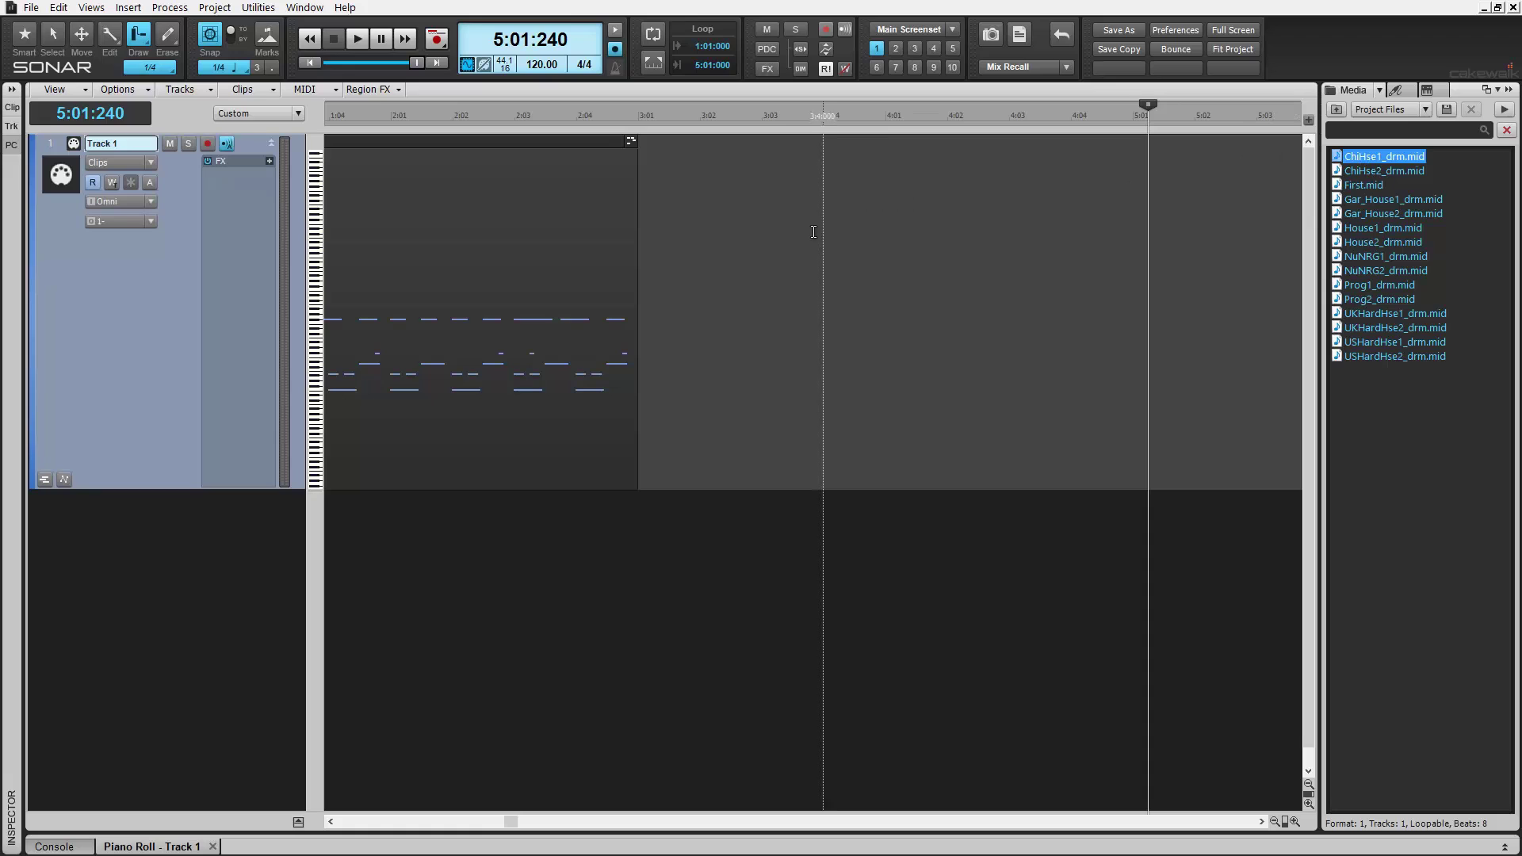
mouse_move(785, 364)
mouse_down()
mouse_move(846, 354)
mouse_move(968, 384)
mouse_move(1301, 403)
mouse_move(1260, 413)
mouse_move(802, 381)
mouse_move(1033, 408)
mouse_move(880, 401)
mouse_move(1015, 346)
mouse_move(1181, 374)
mouse_move(1339, 367)
mouse_move(1162, 382)
mouse_up()
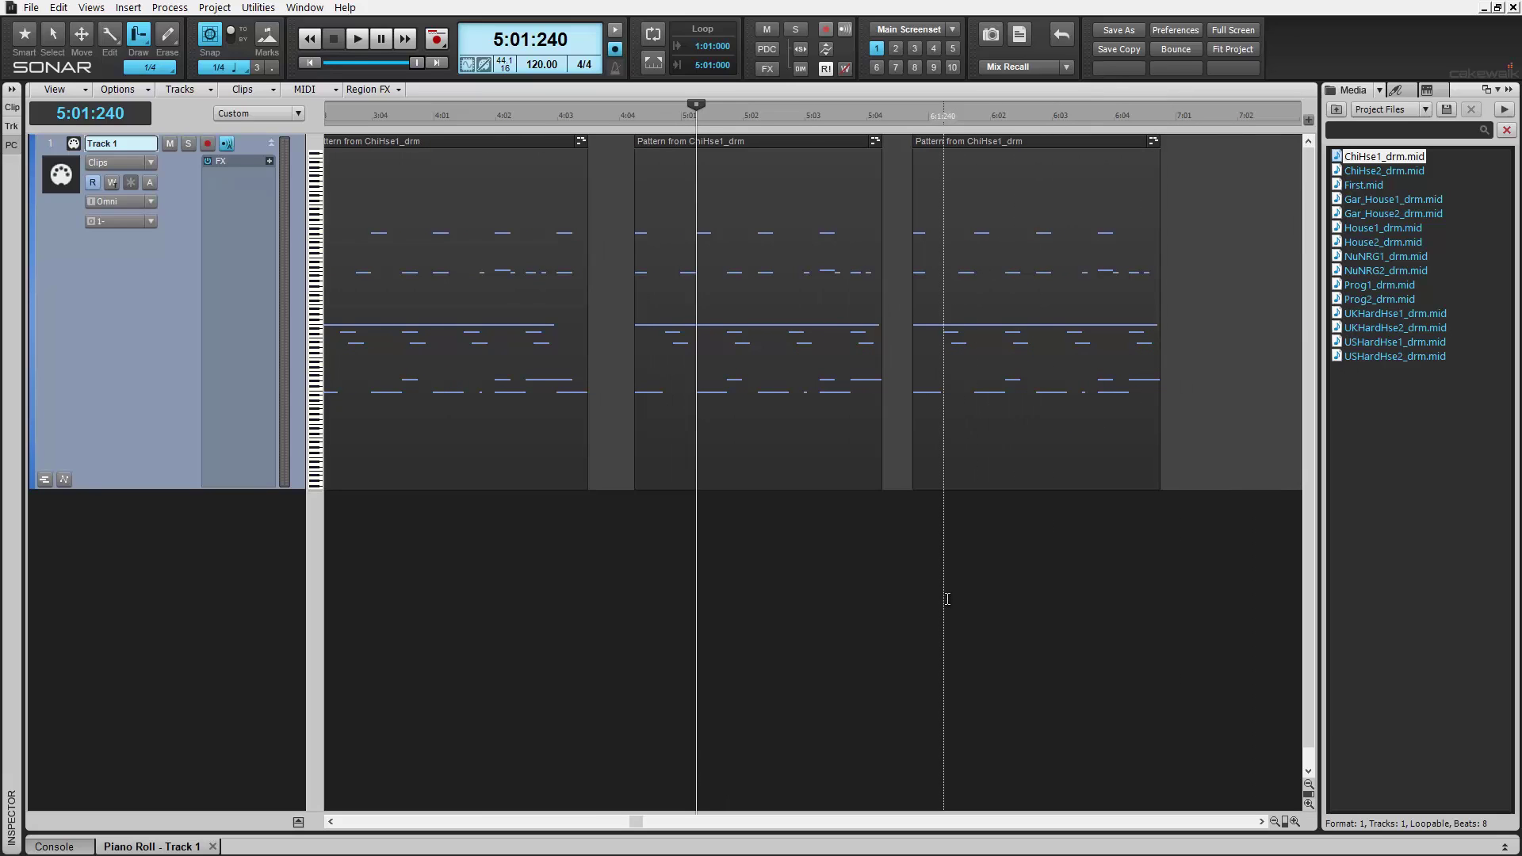
key(ctrl+z)
key(ctrl+z)
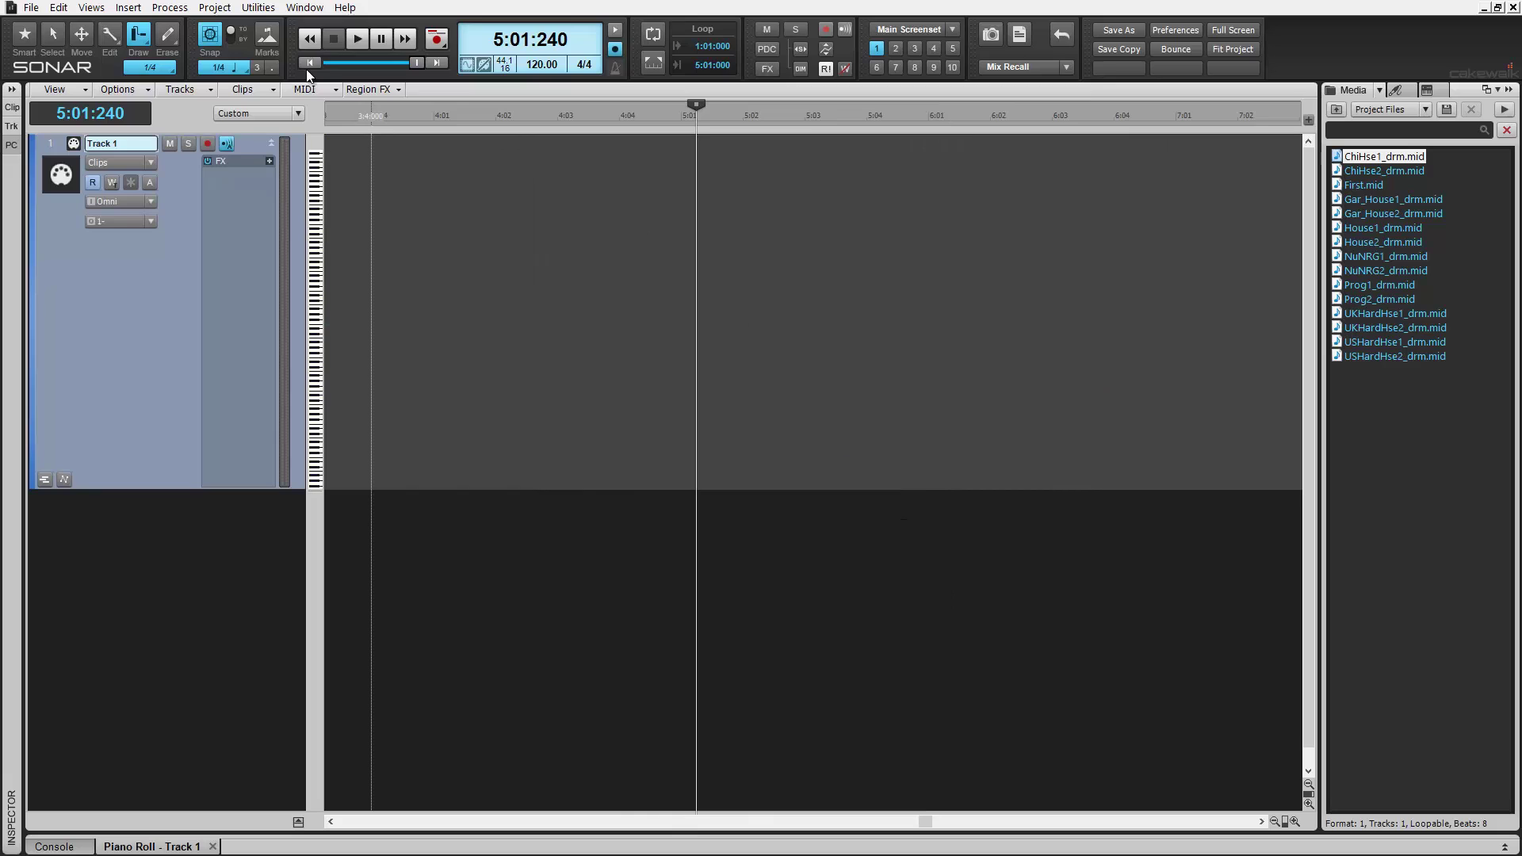
Rewind to the start, select House1_drm with the Smart tool and view it in the Piano Roll.
click(310, 62)
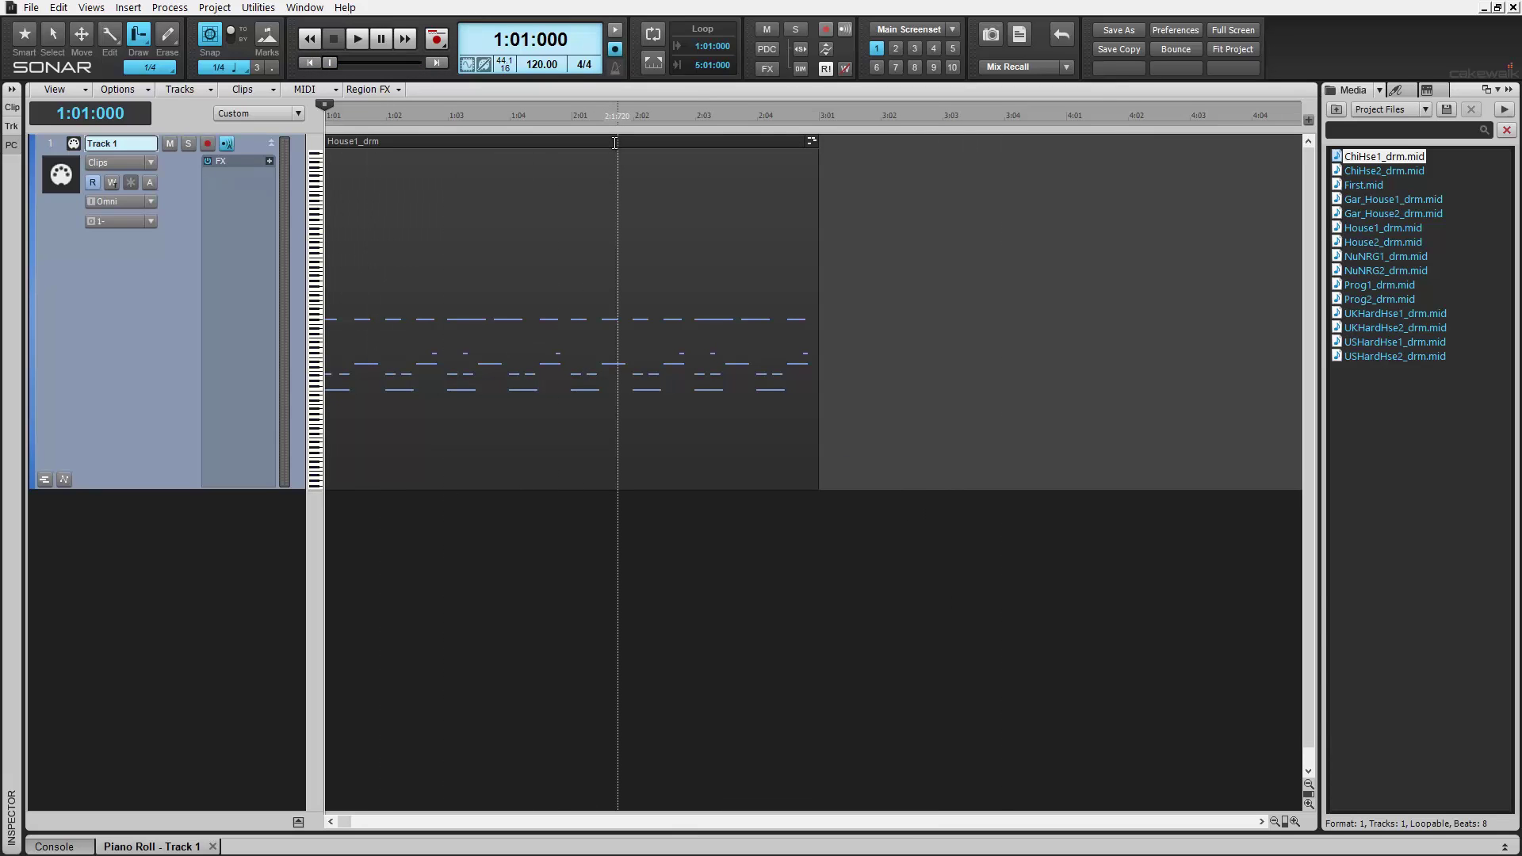
key(t)
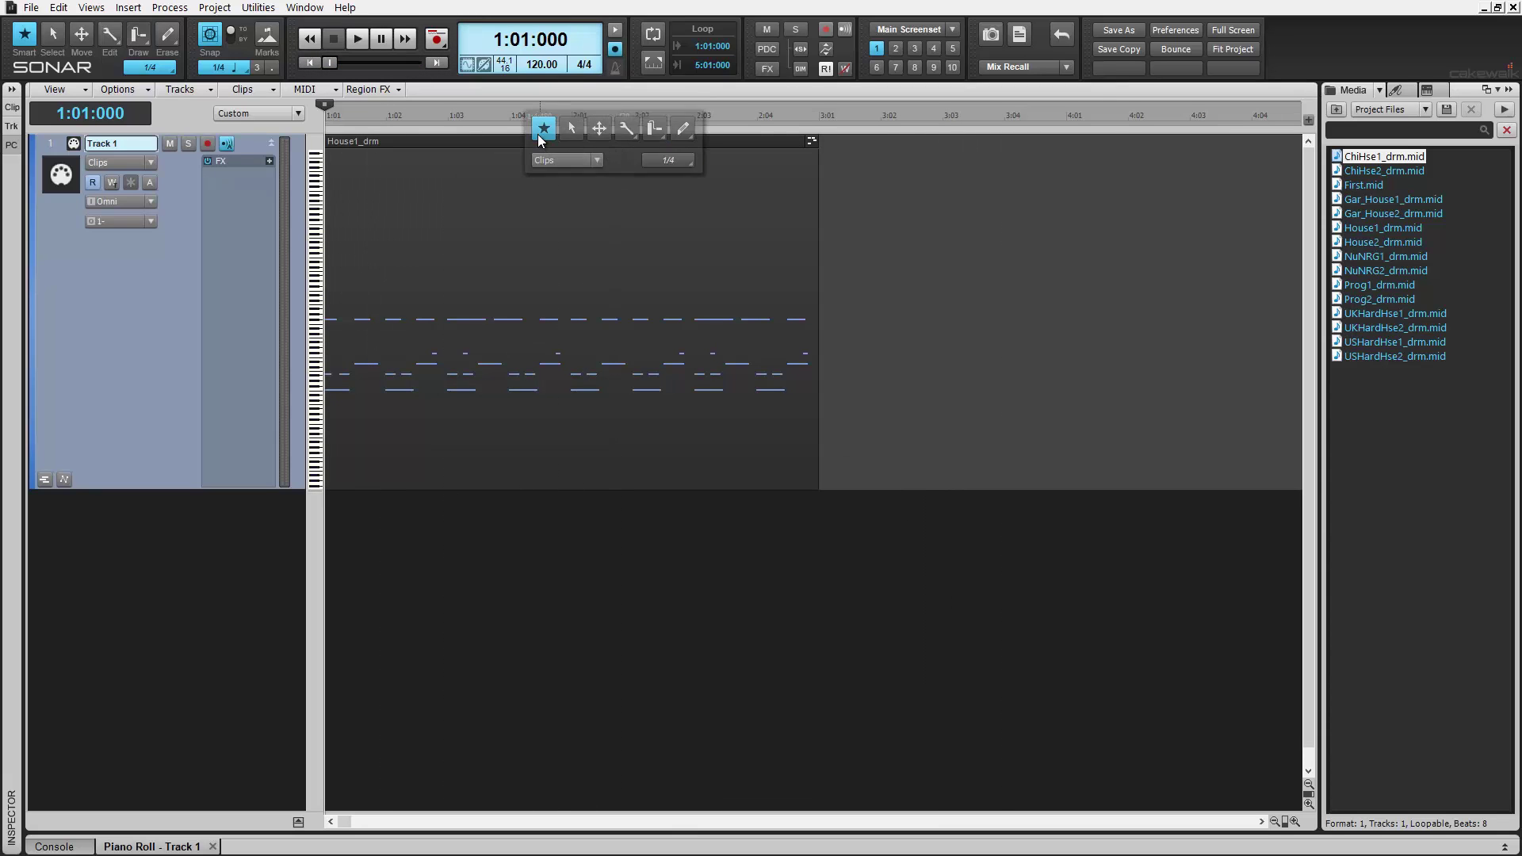
click(539, 131)
click(535, 141)
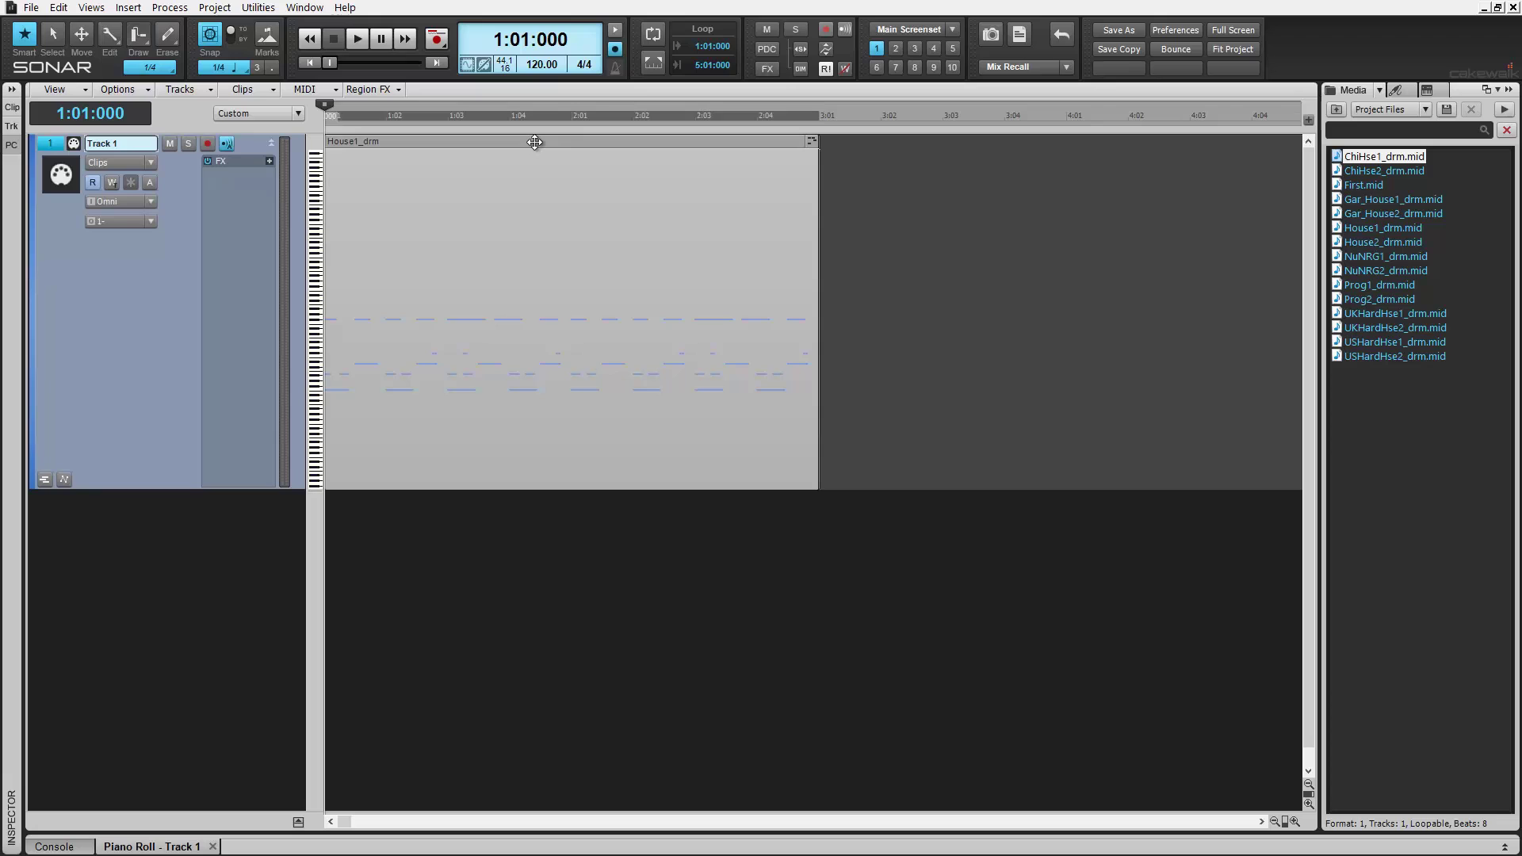
click(811, 141)
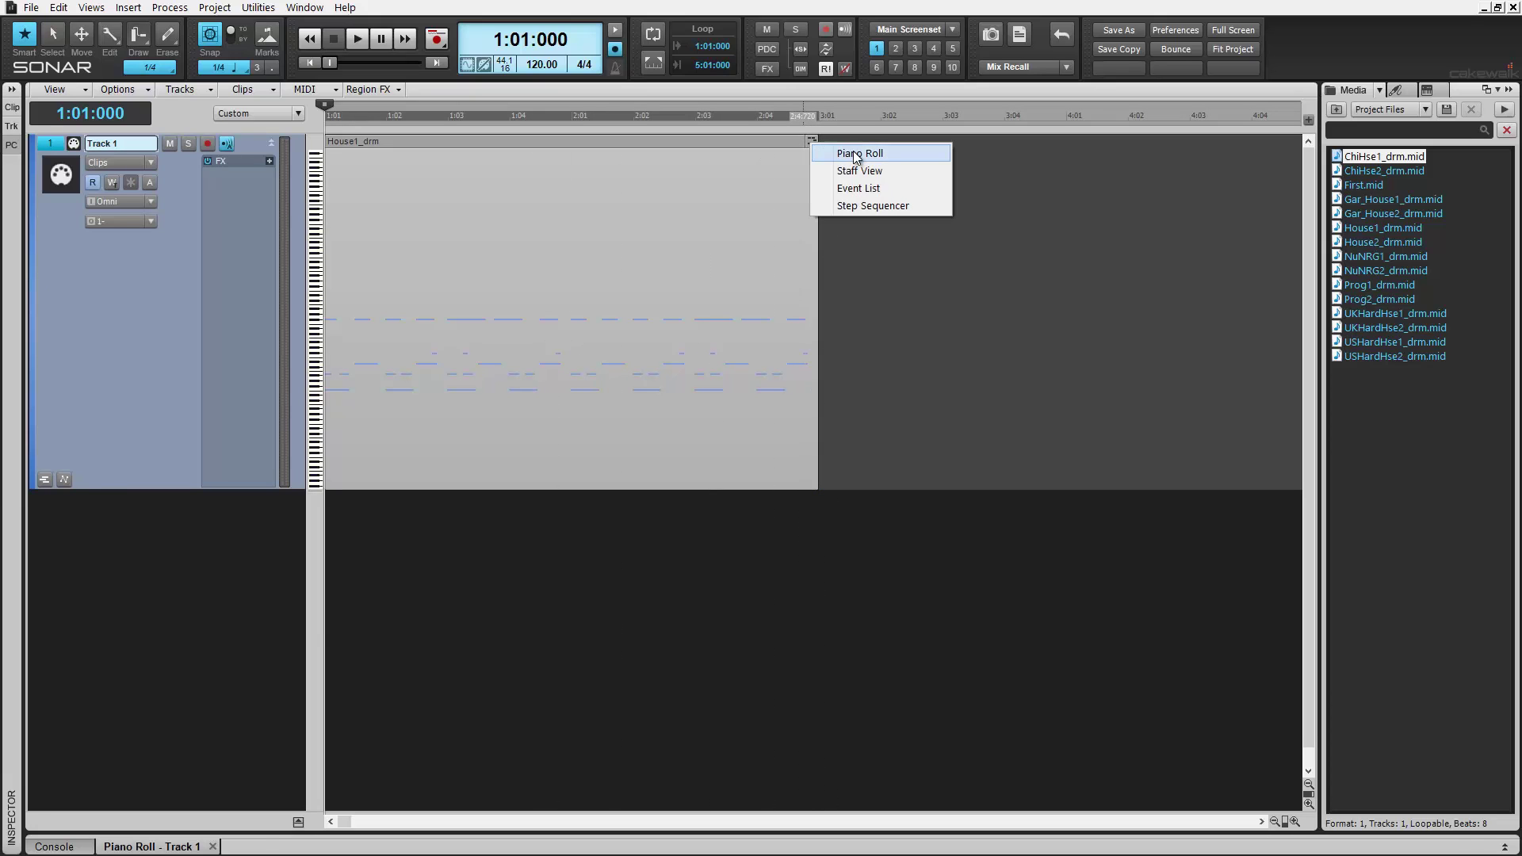
click(853, 151)
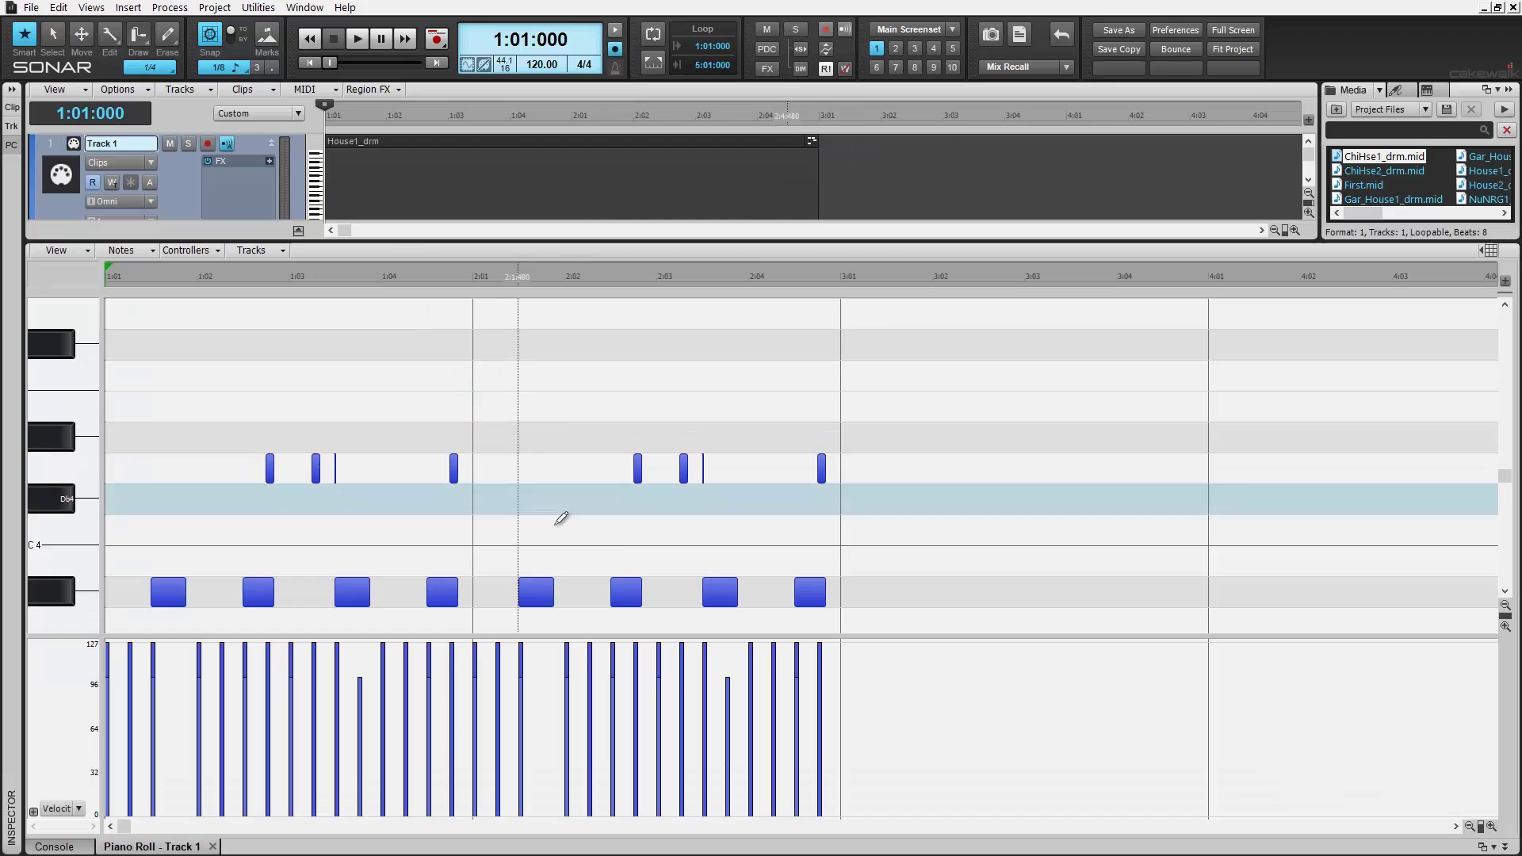
scroll(1103, 534, down, 4)
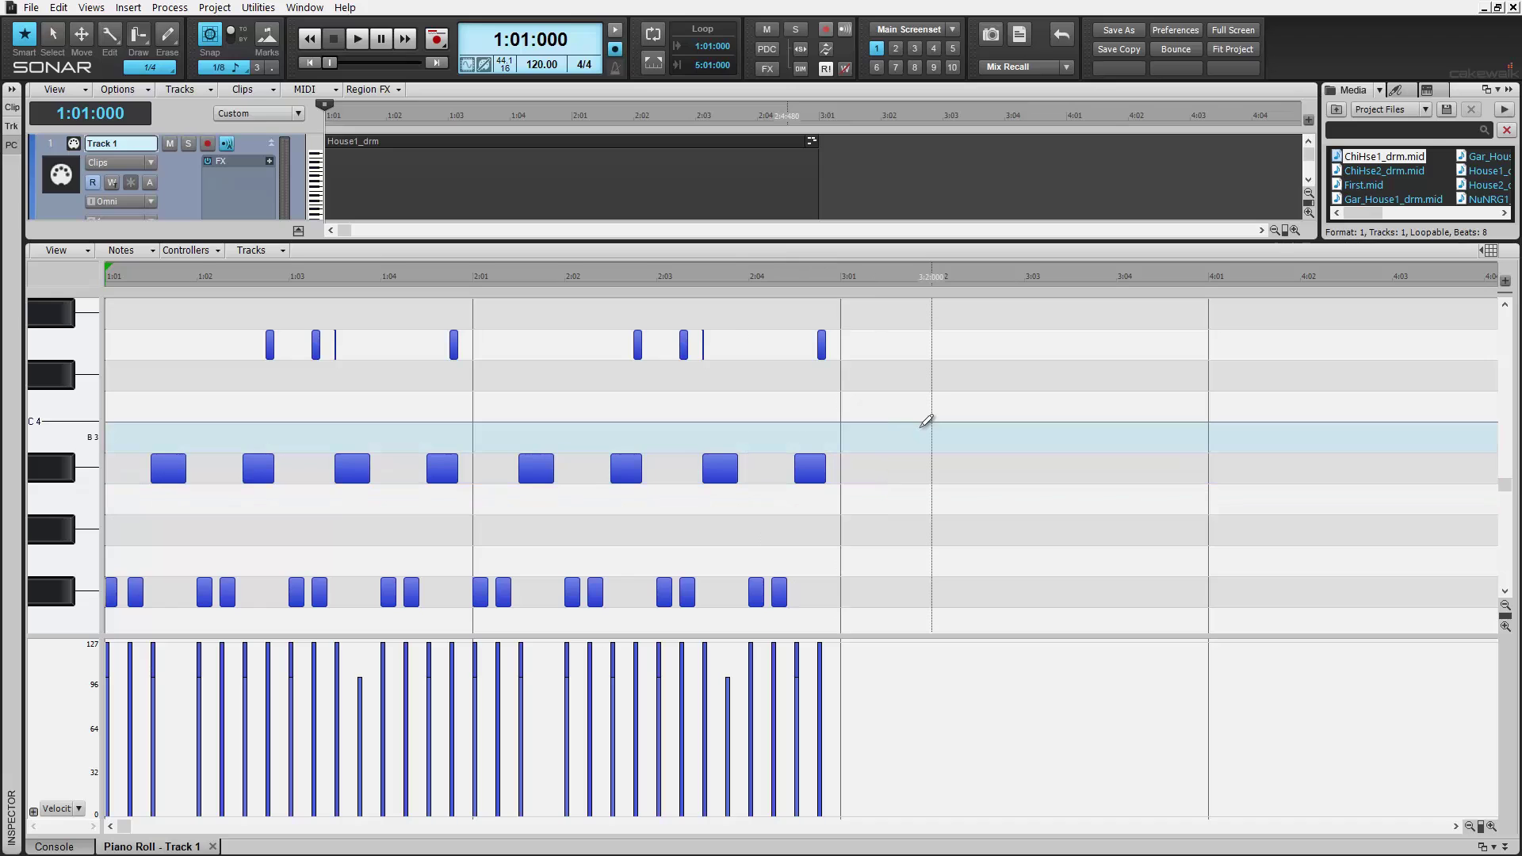
key(t)
click(879, 412)
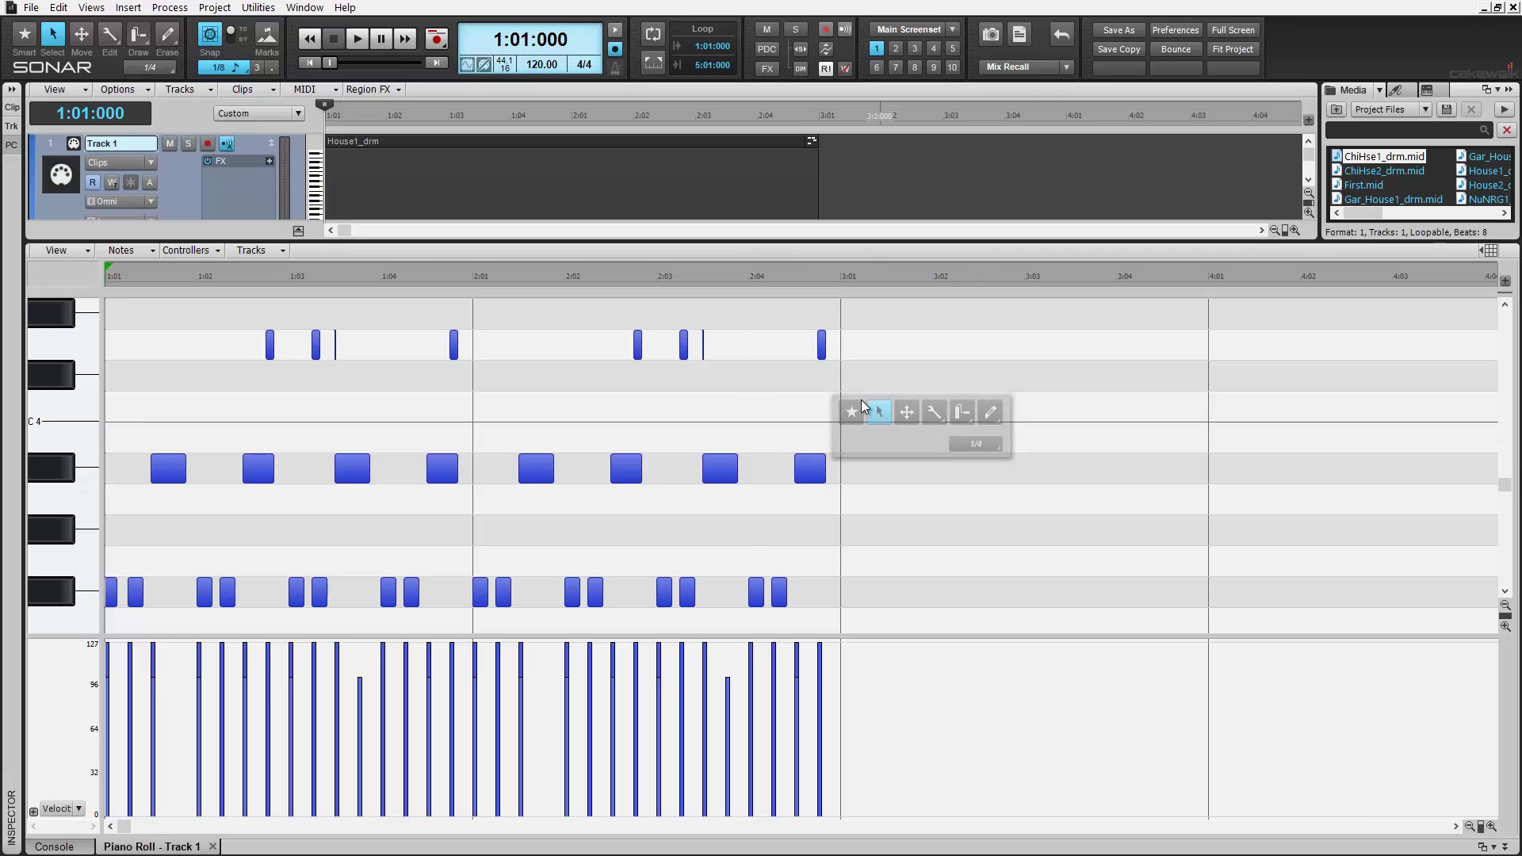
drag(602, 324, 820, 603)
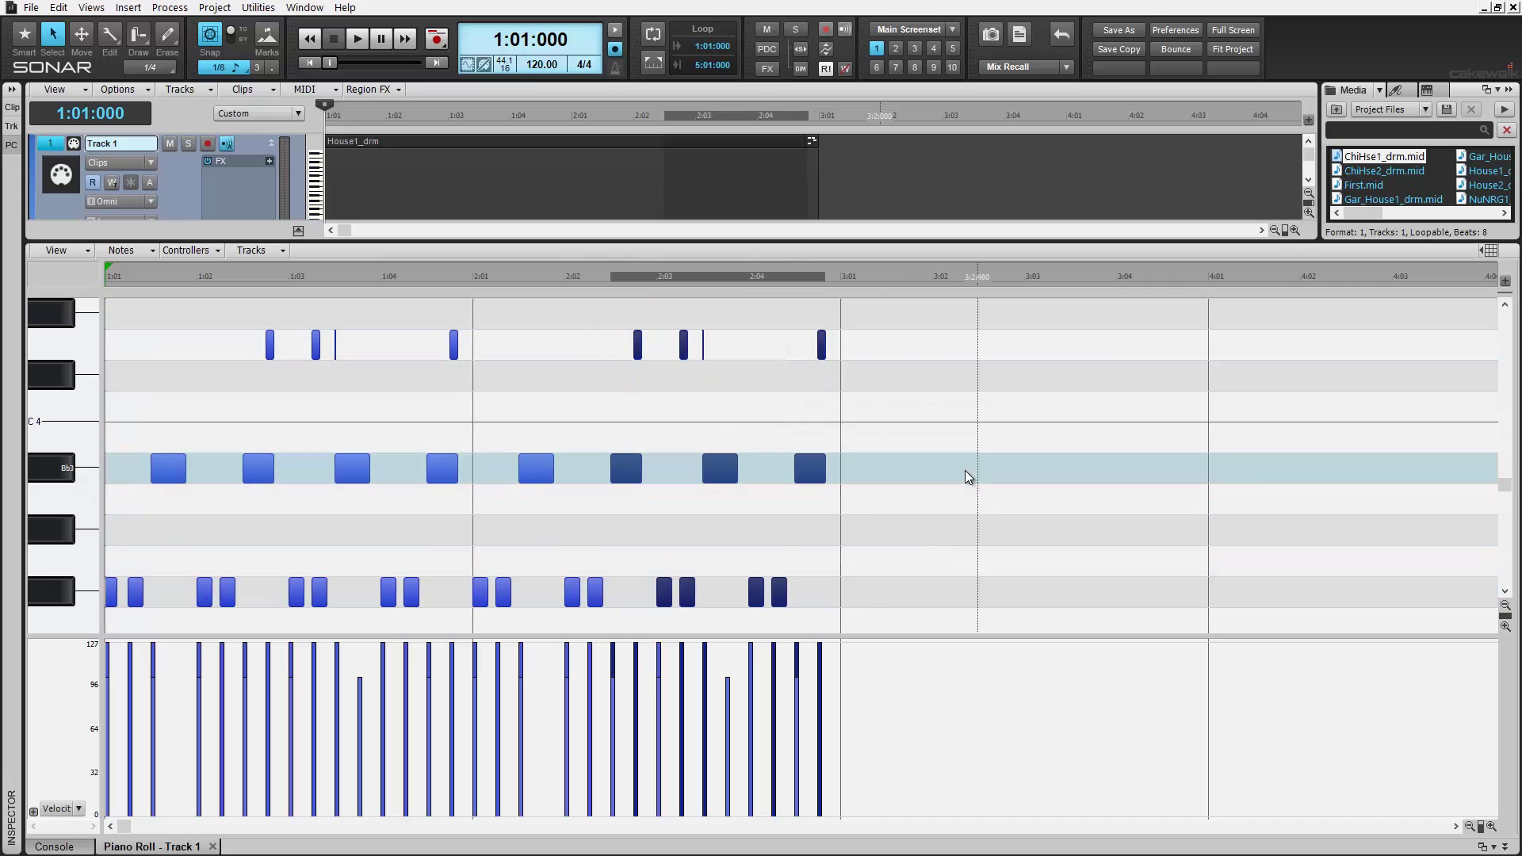
key(t)
click(1005, 456)
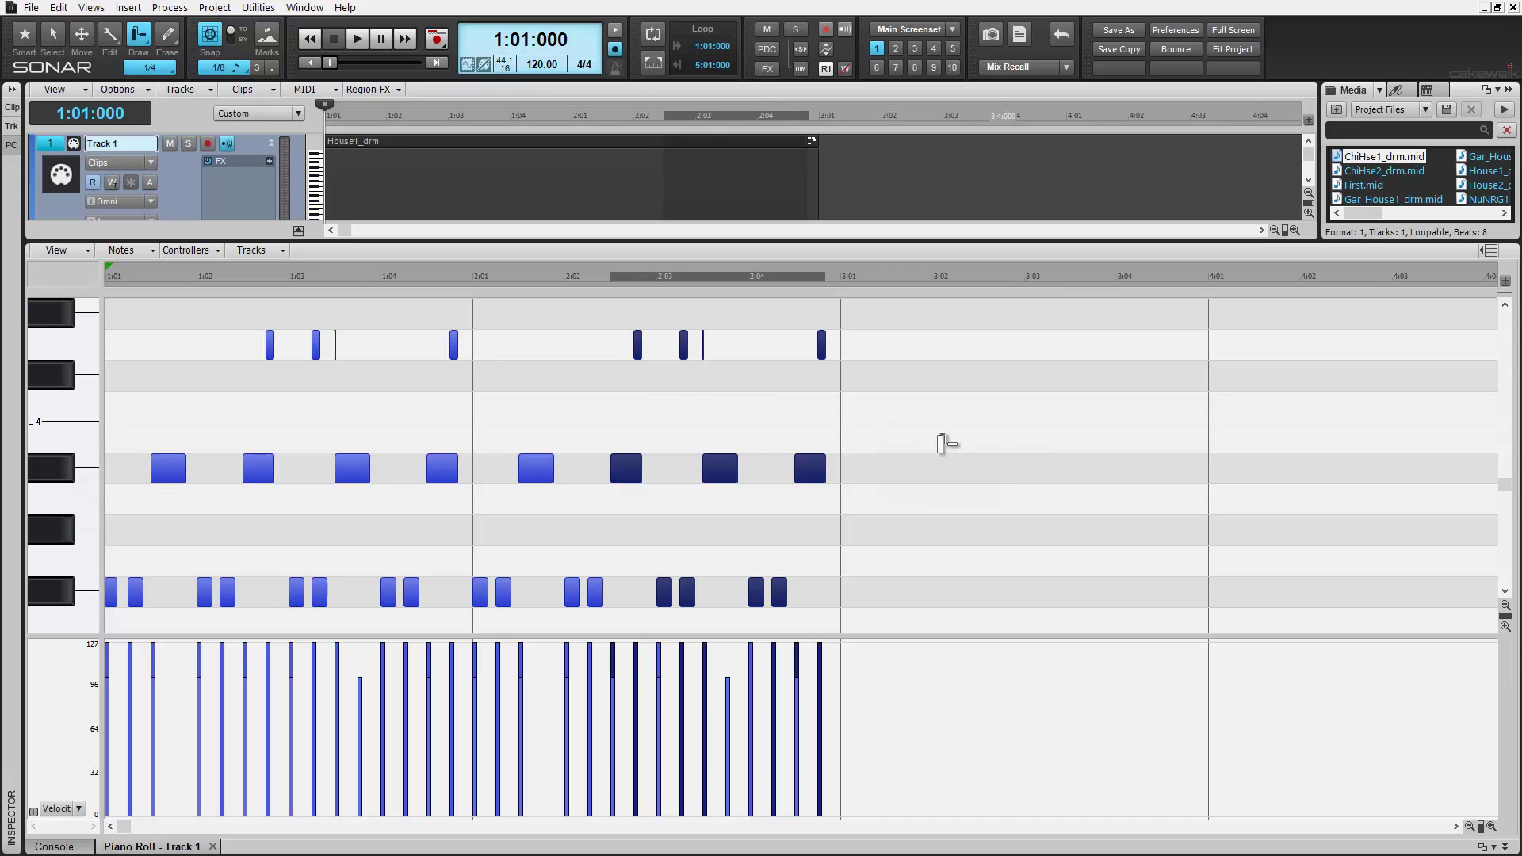
mouse_move(945, 438)
mouse_down()
mouse_move(1434, 435)
mouse_move(1174, 398)
mouse_move(885, 430)
mouse_move(665, 337)
mouse_move(801, 414)
mouse_up()
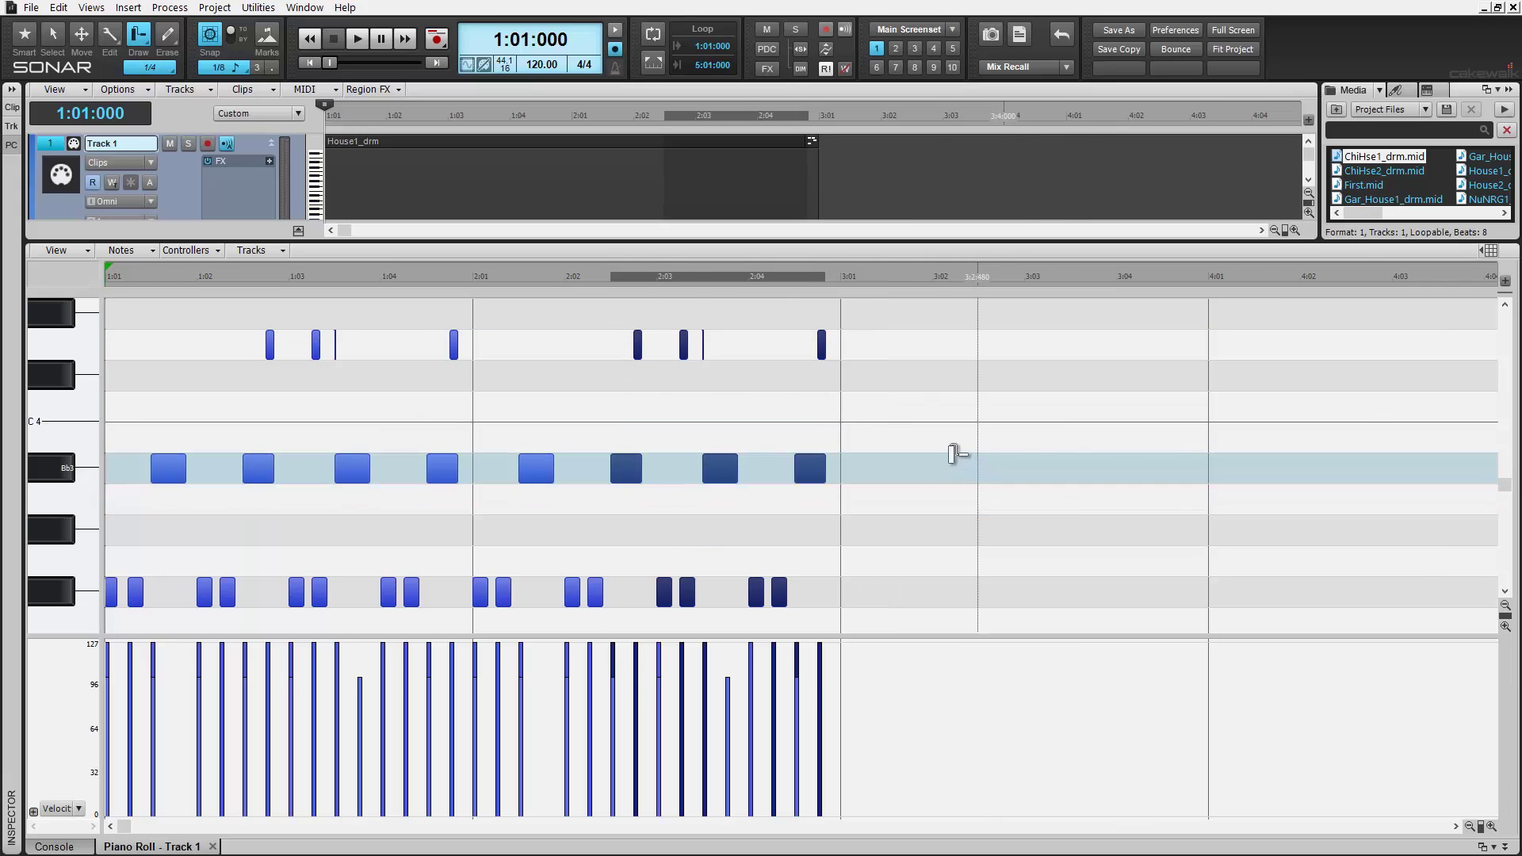
drag(911, 532, 1067, 538)
drag(1076, 432, 1205, 416)
drag(1297, 375, 1468, 375)
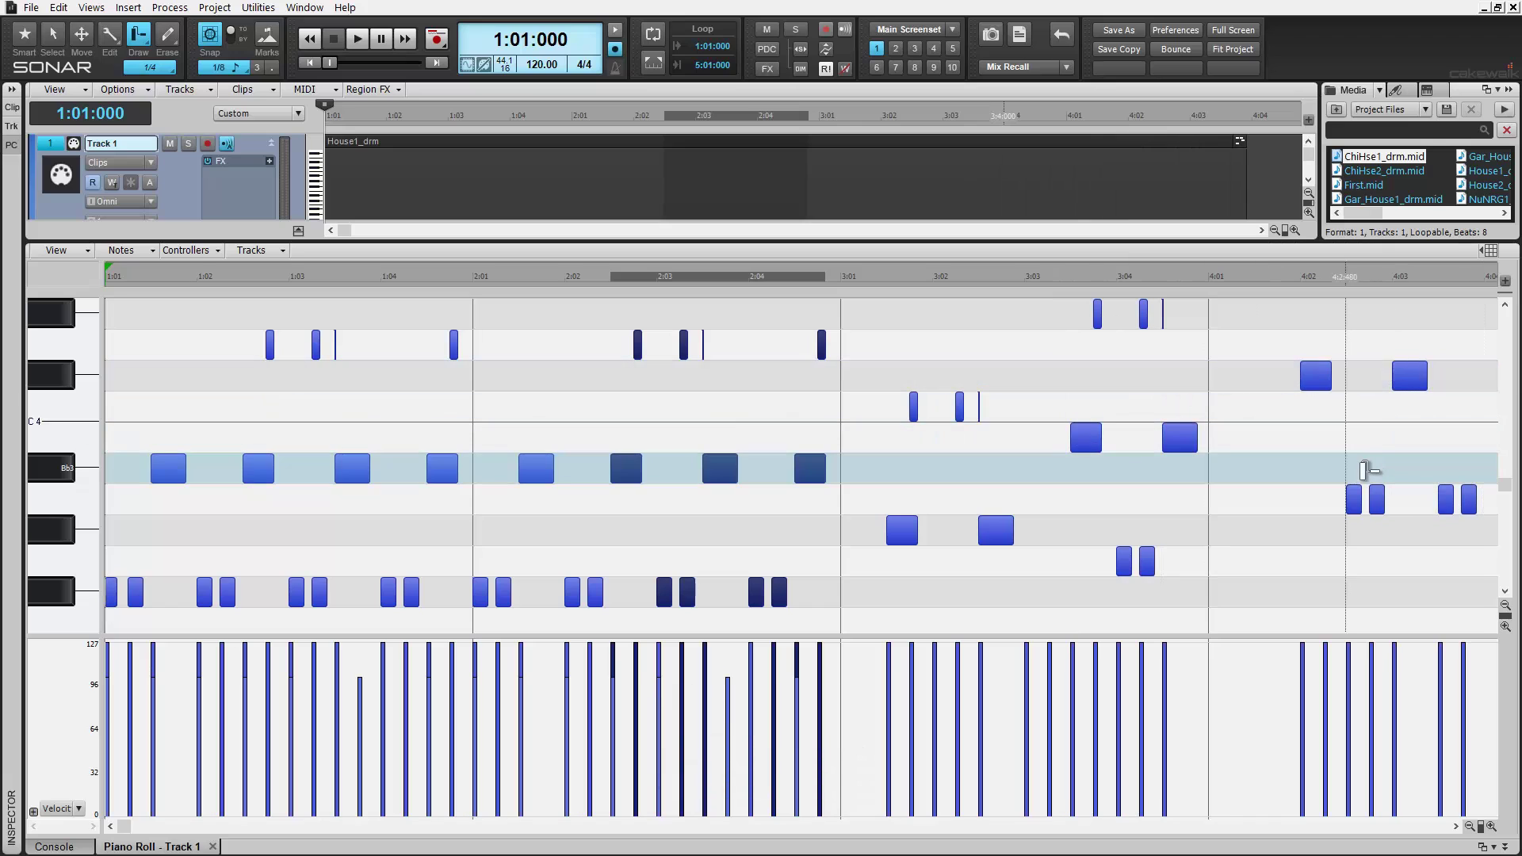
key(ctrl+z)
key(ctrl+z)
key(ctrl+z)
key(ctrl+z)
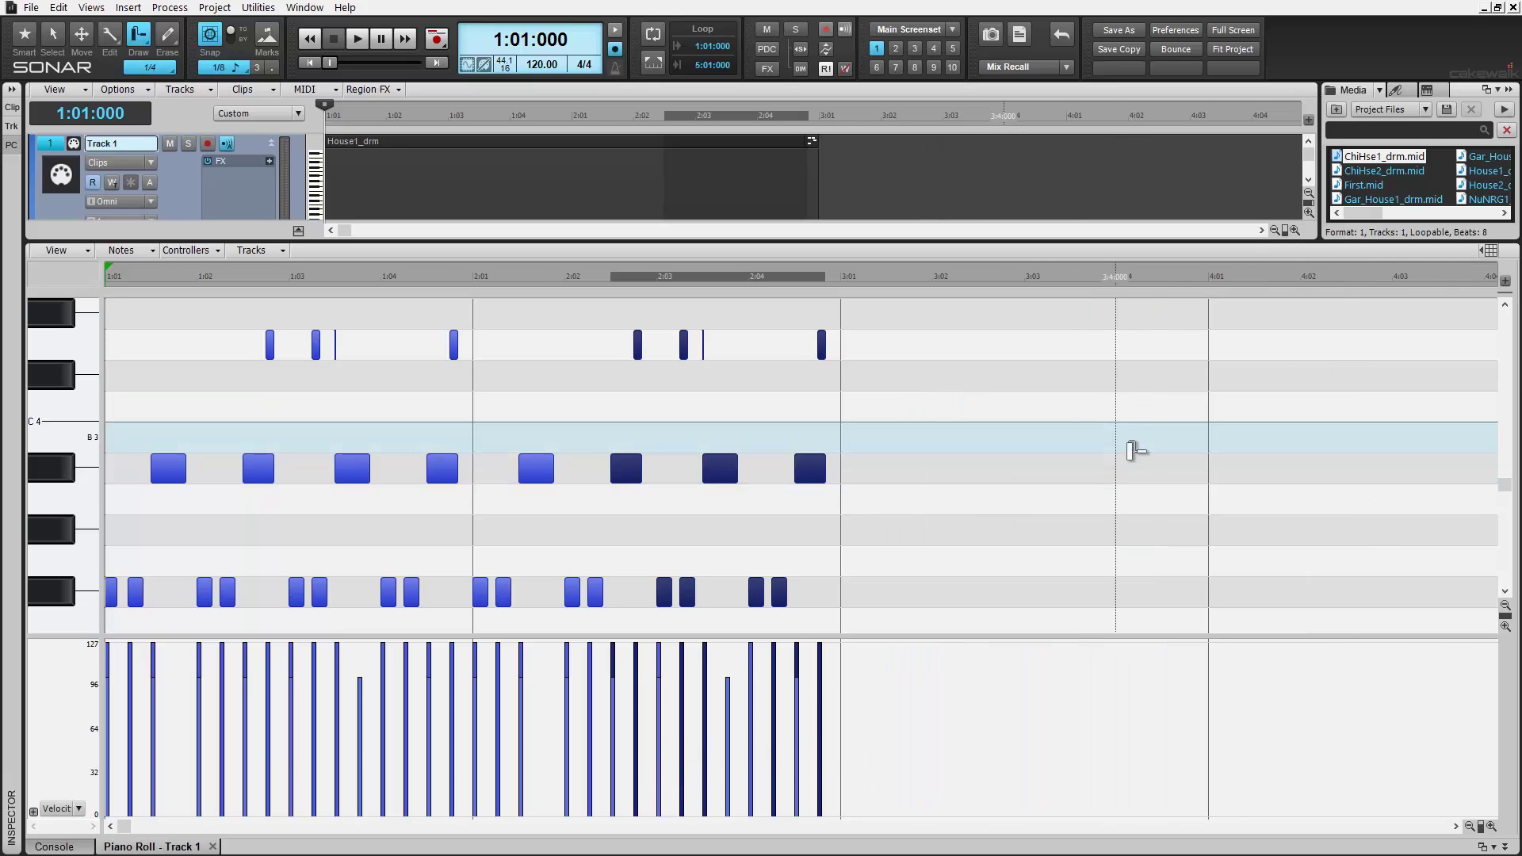
Switch back to the Smart tool and widen the Piano Roll's keyboard pane.
key(t)
click(1058, 436)
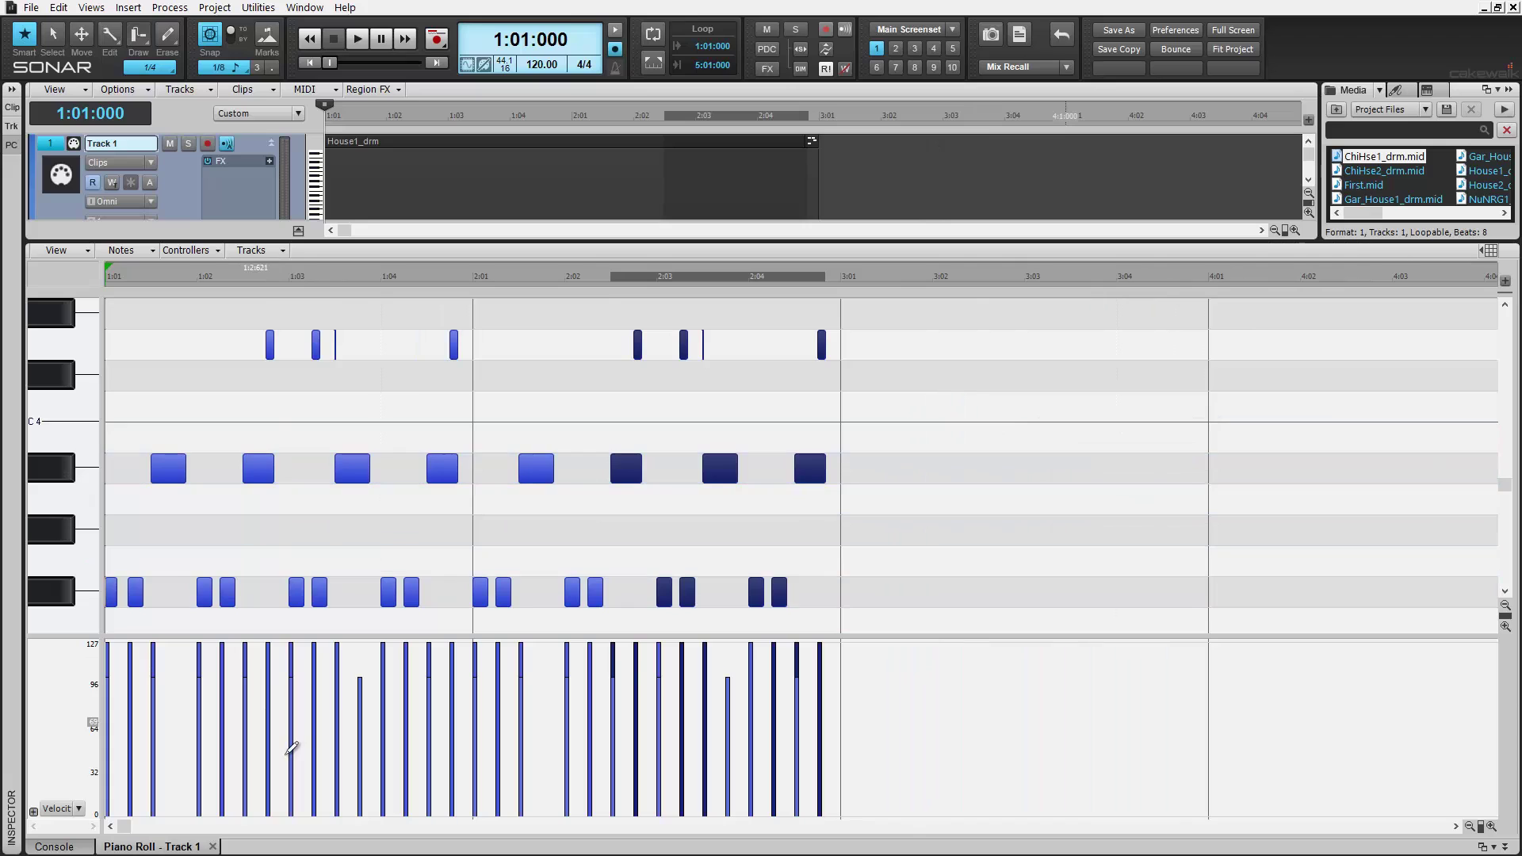
click(82, 255)
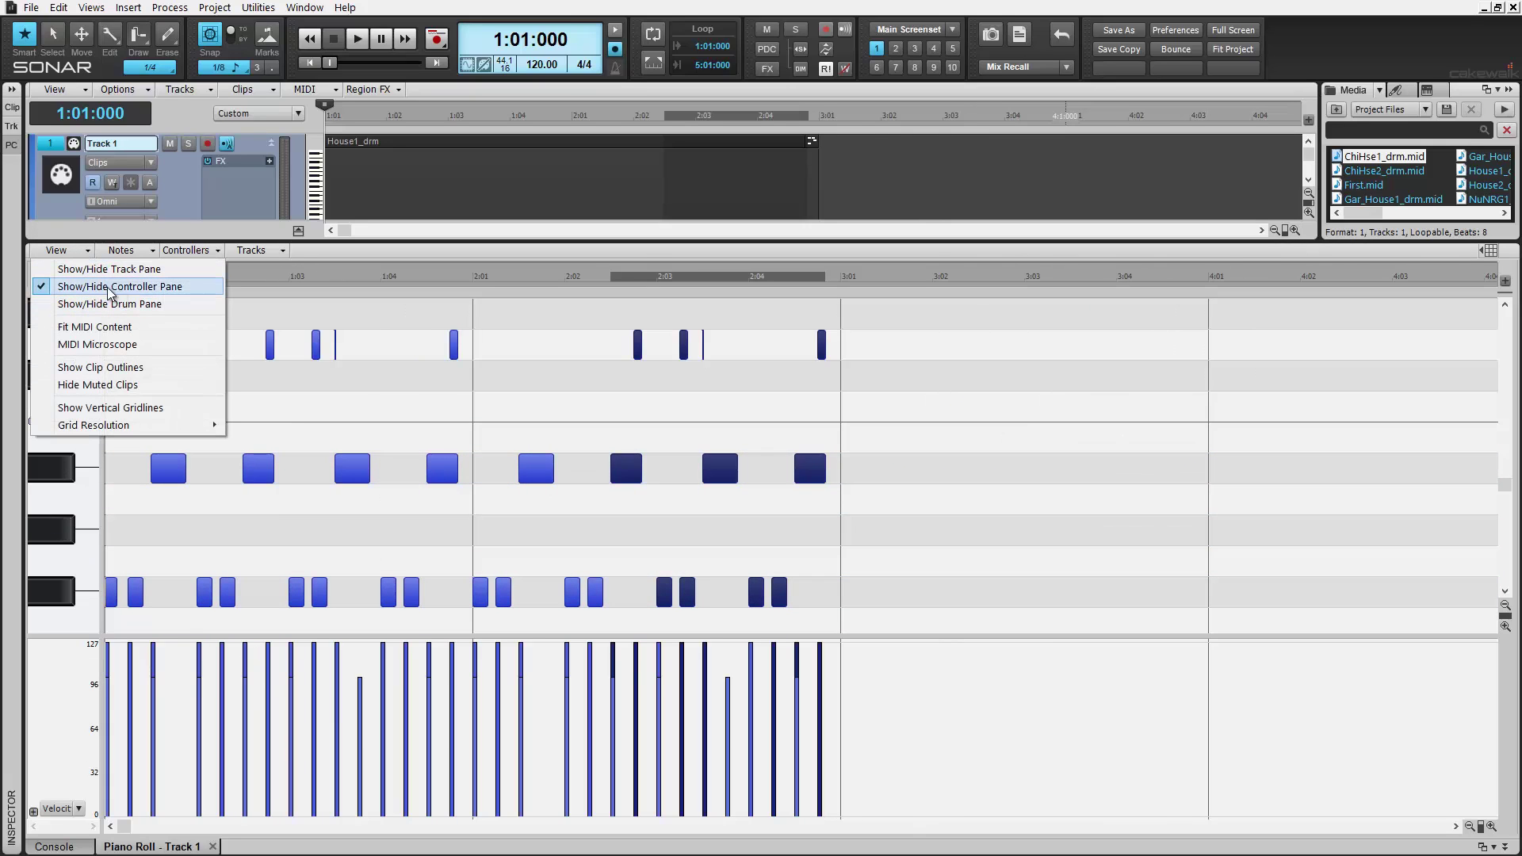
click(52, 754)
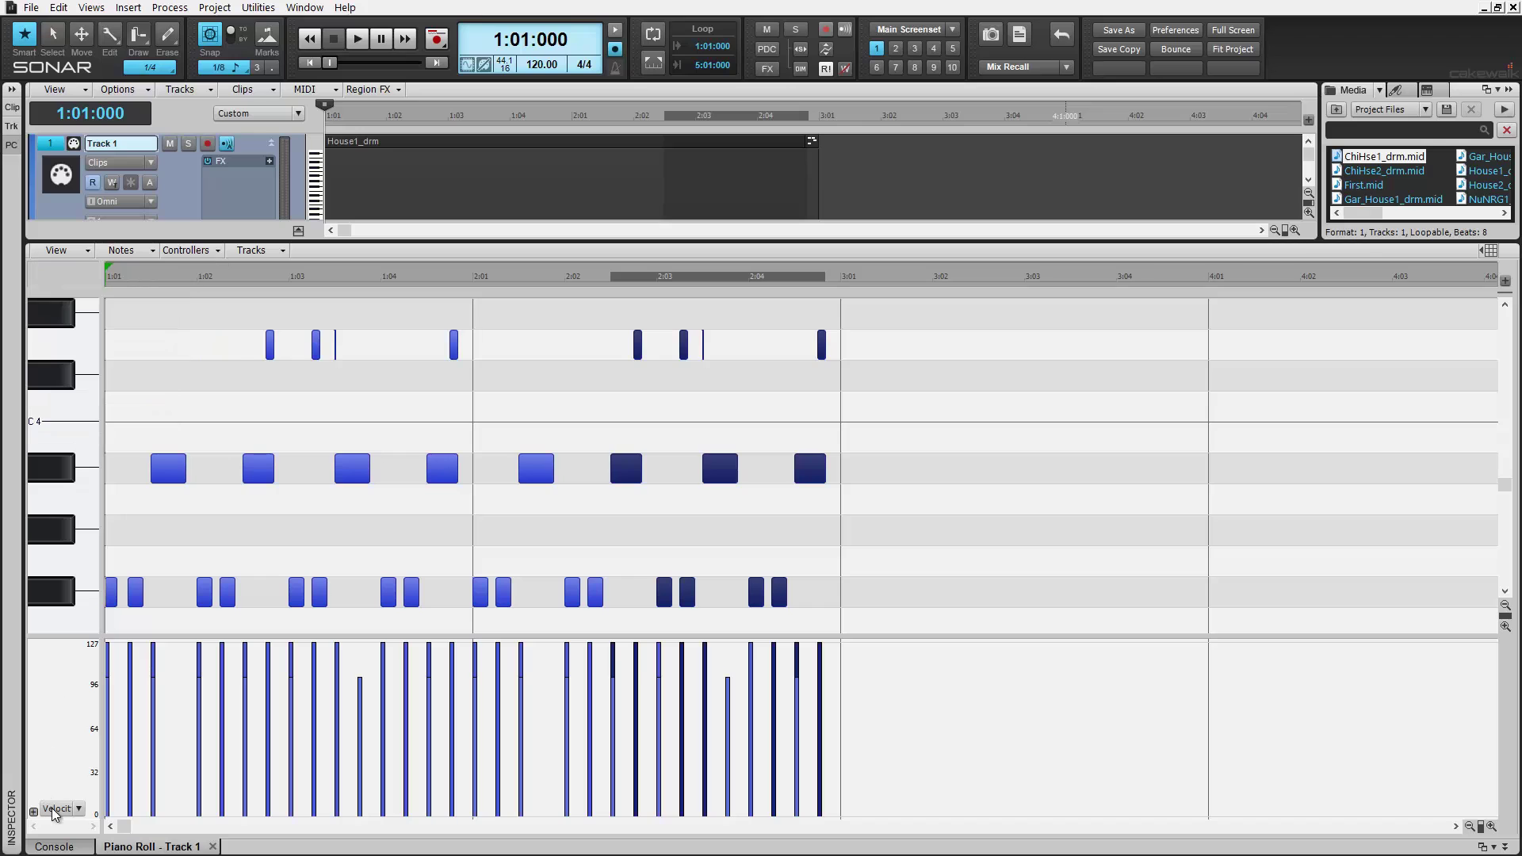
drag(101, 781, 141, 781)
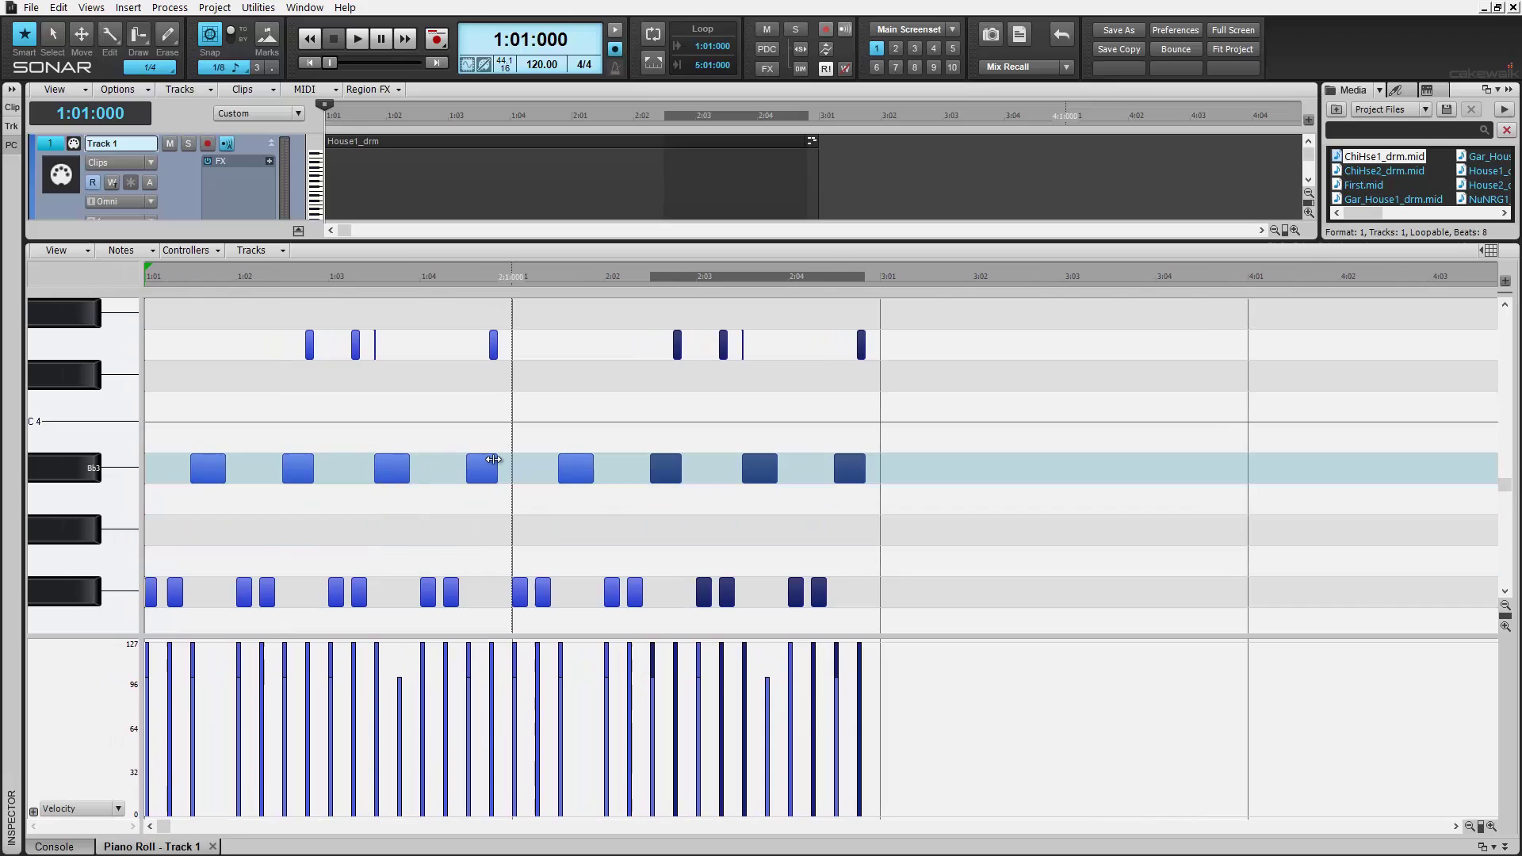
Make the fourth Bb3 note end at 2:01 and lower its velocity to 79.
drag(496, 462, 530, 460)
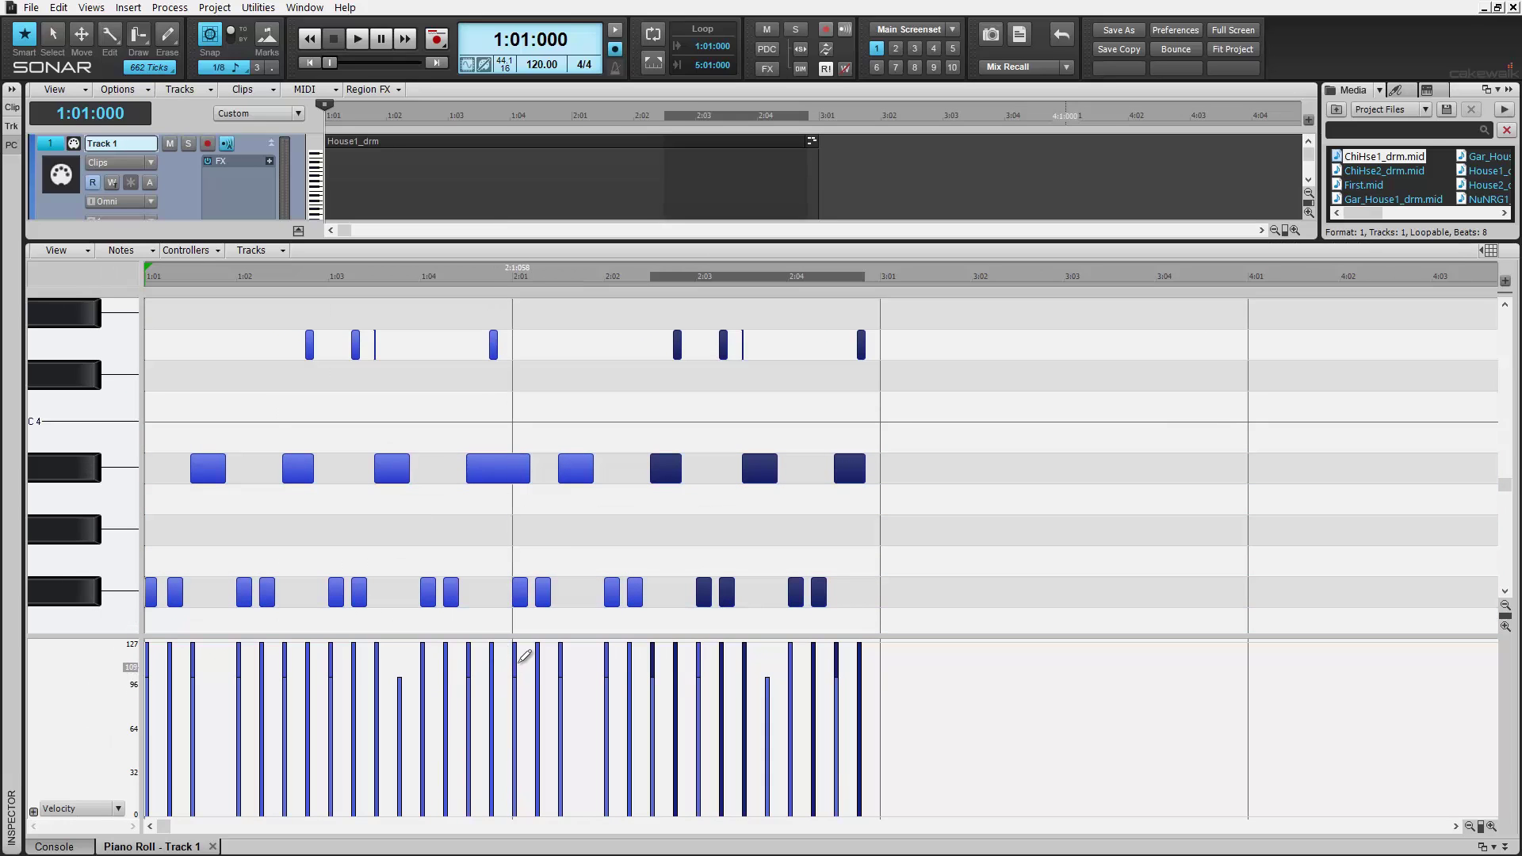
drag(515, 667, 508, 731)
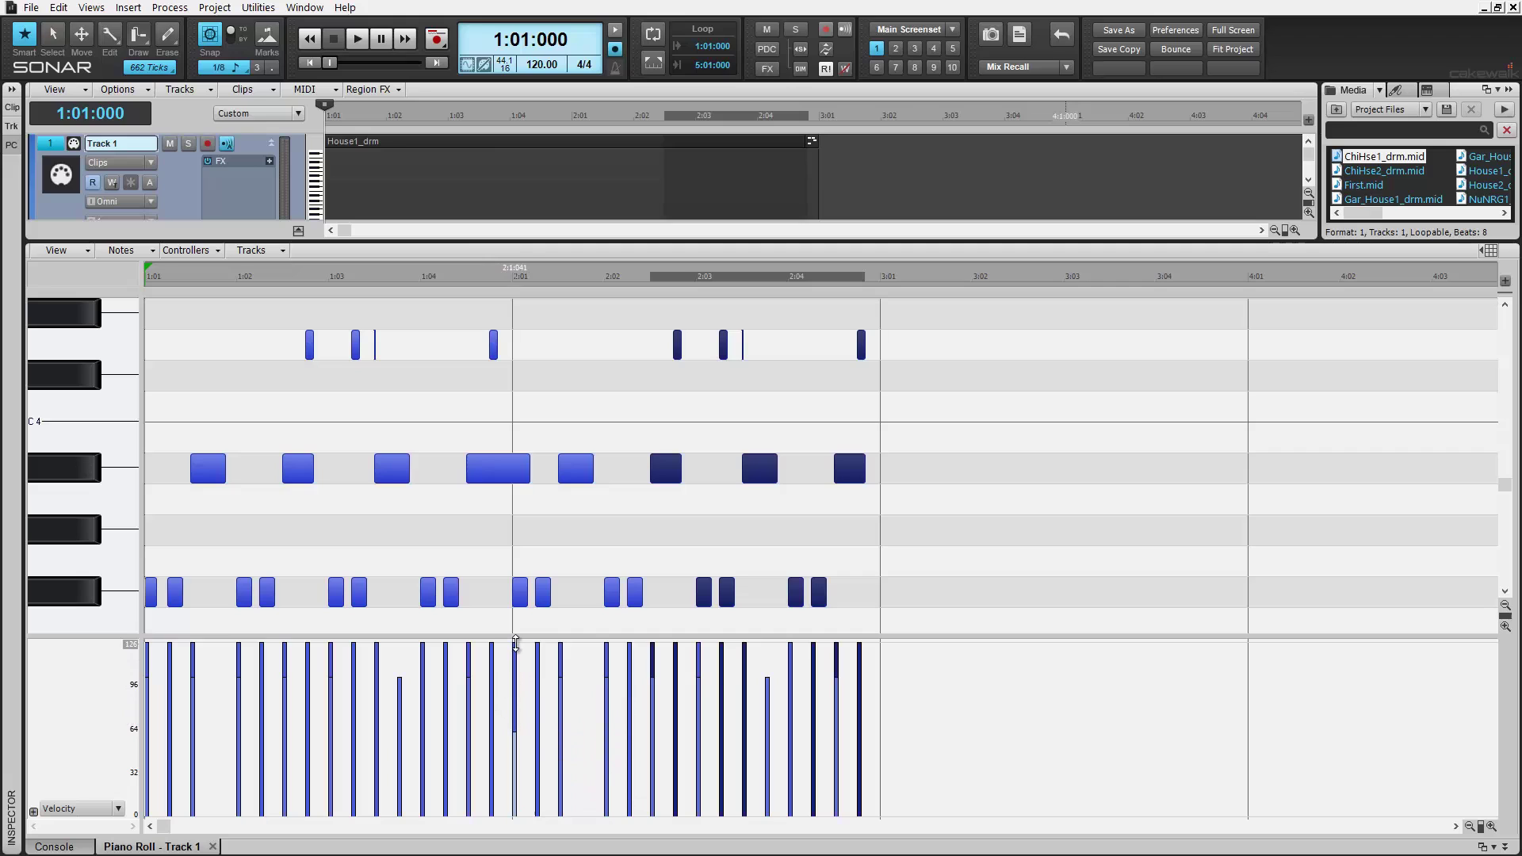
drag(516, 643, 498, 713)
drag(530, 475, 513, 479)
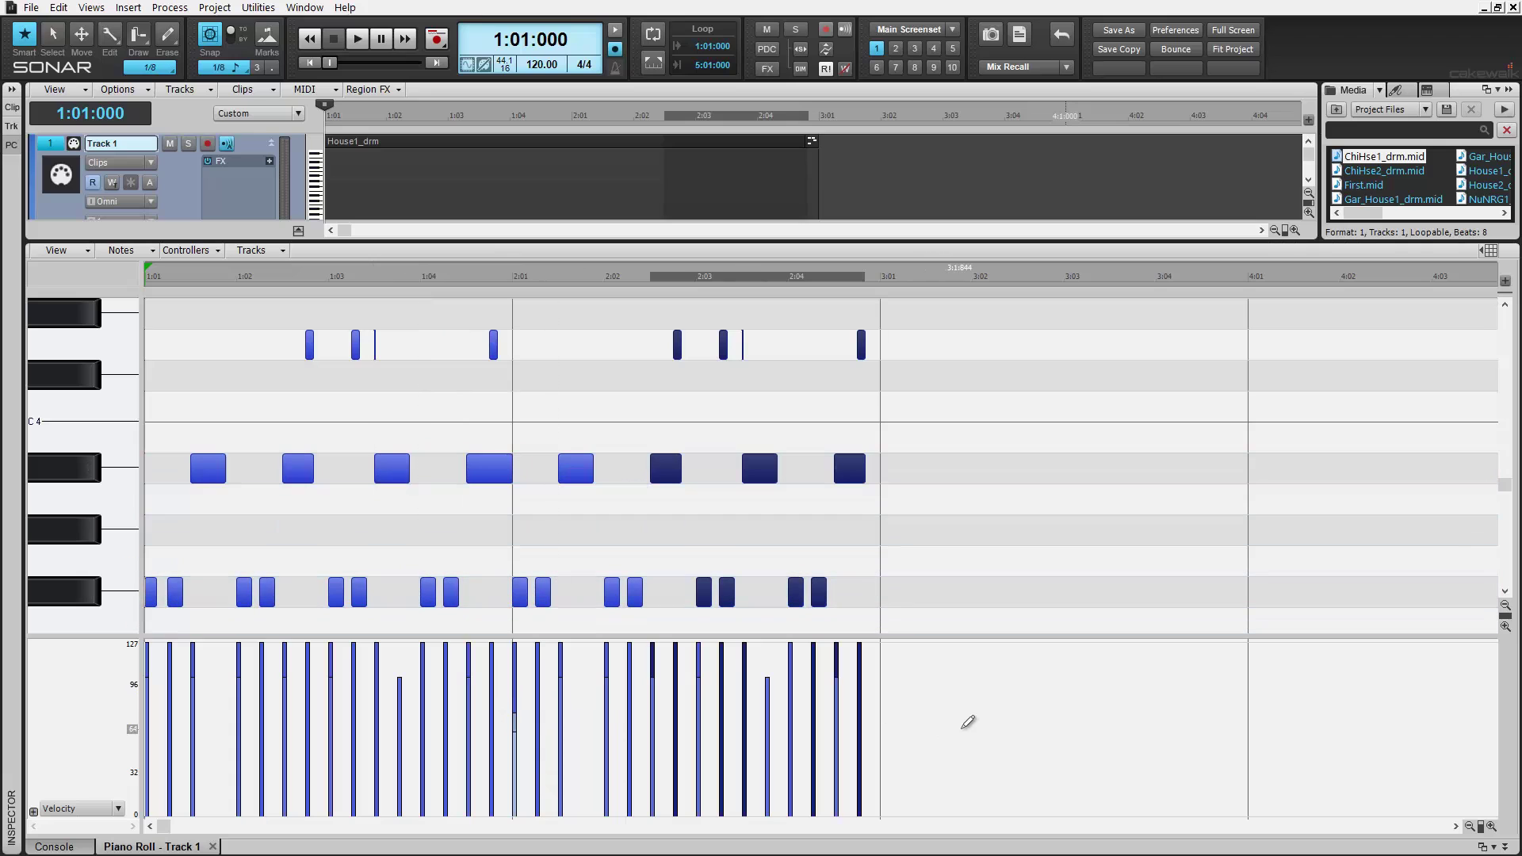
Move the Now time to 2:02:480 and draw dipping velocity ramps across both bars.
click(651, 507)
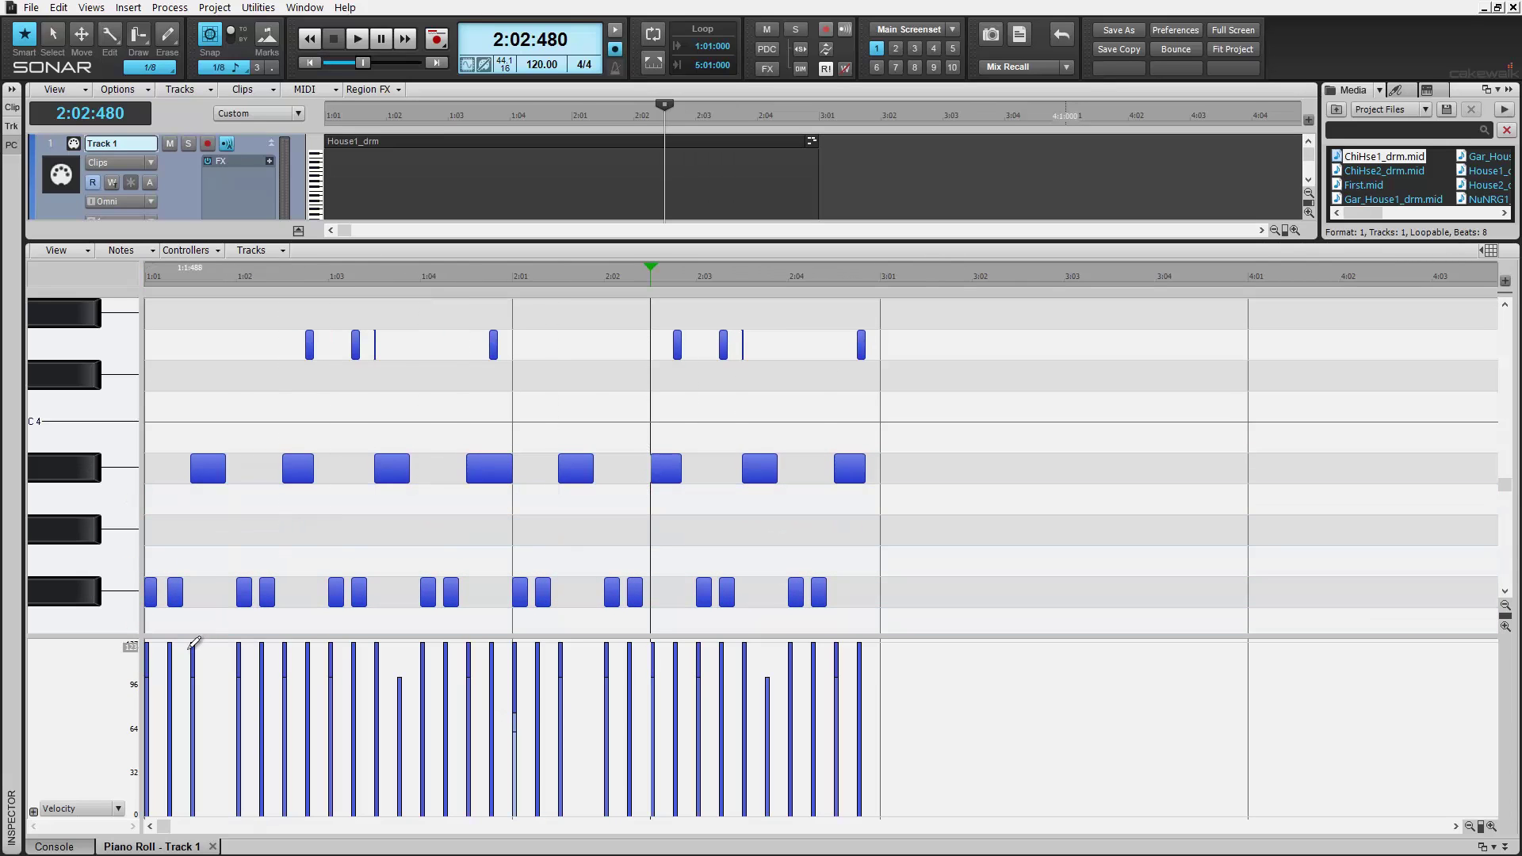
mouse_move(169, 652)
mouse_down()
mouse_move(253, 669)
mouse_move(387, 732)
mouse_move(455, 730)
mouse_move(596, 644)
mouse_move(654, 681)
mouse_move(736, 777)
mouse_move(780, 780)
mouse_move(878, 644)
mouse_up()
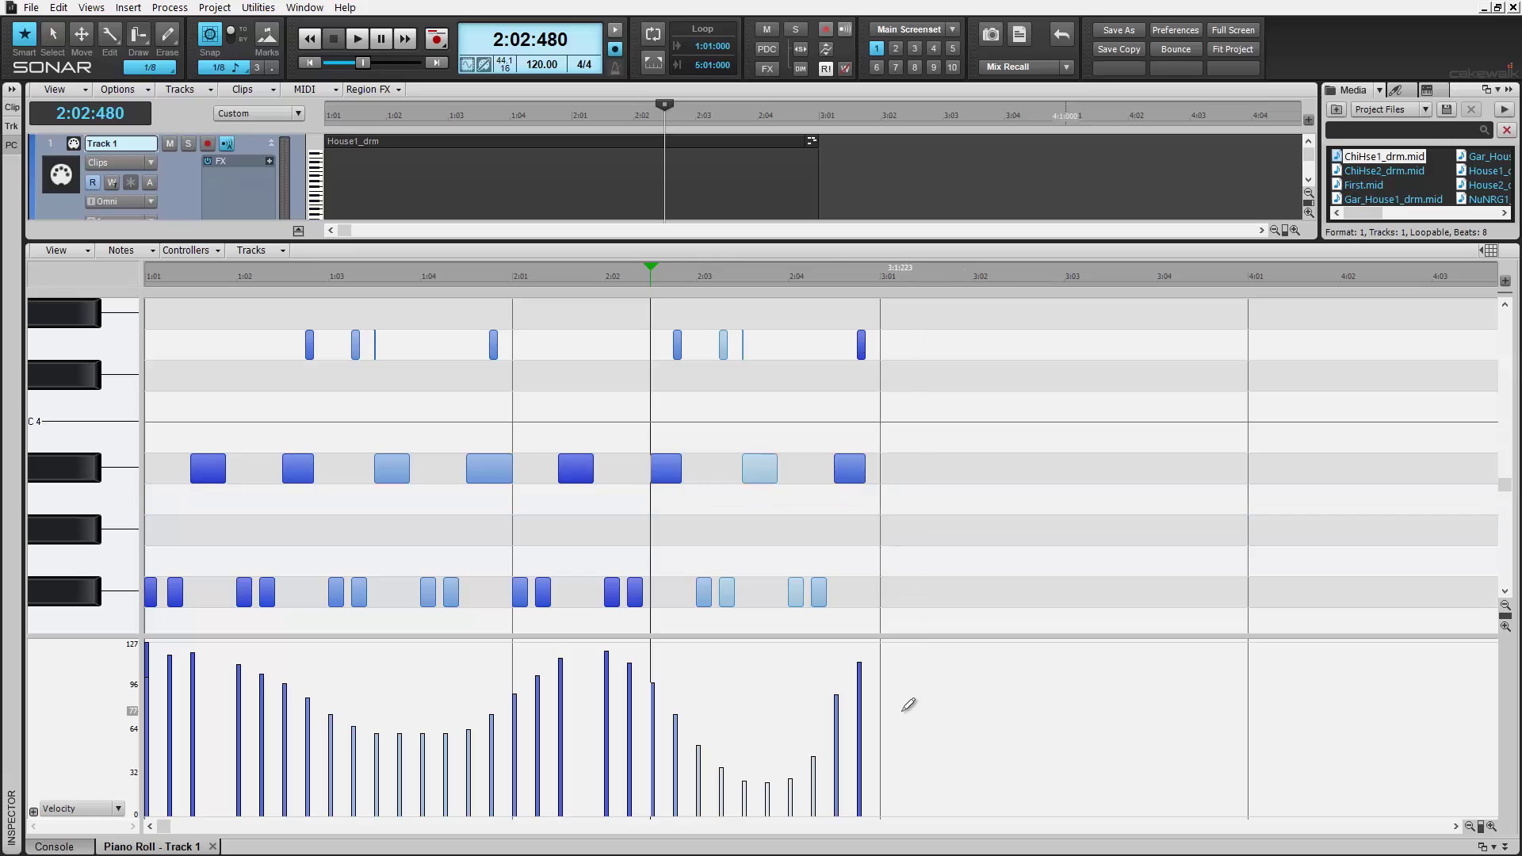
key(t)
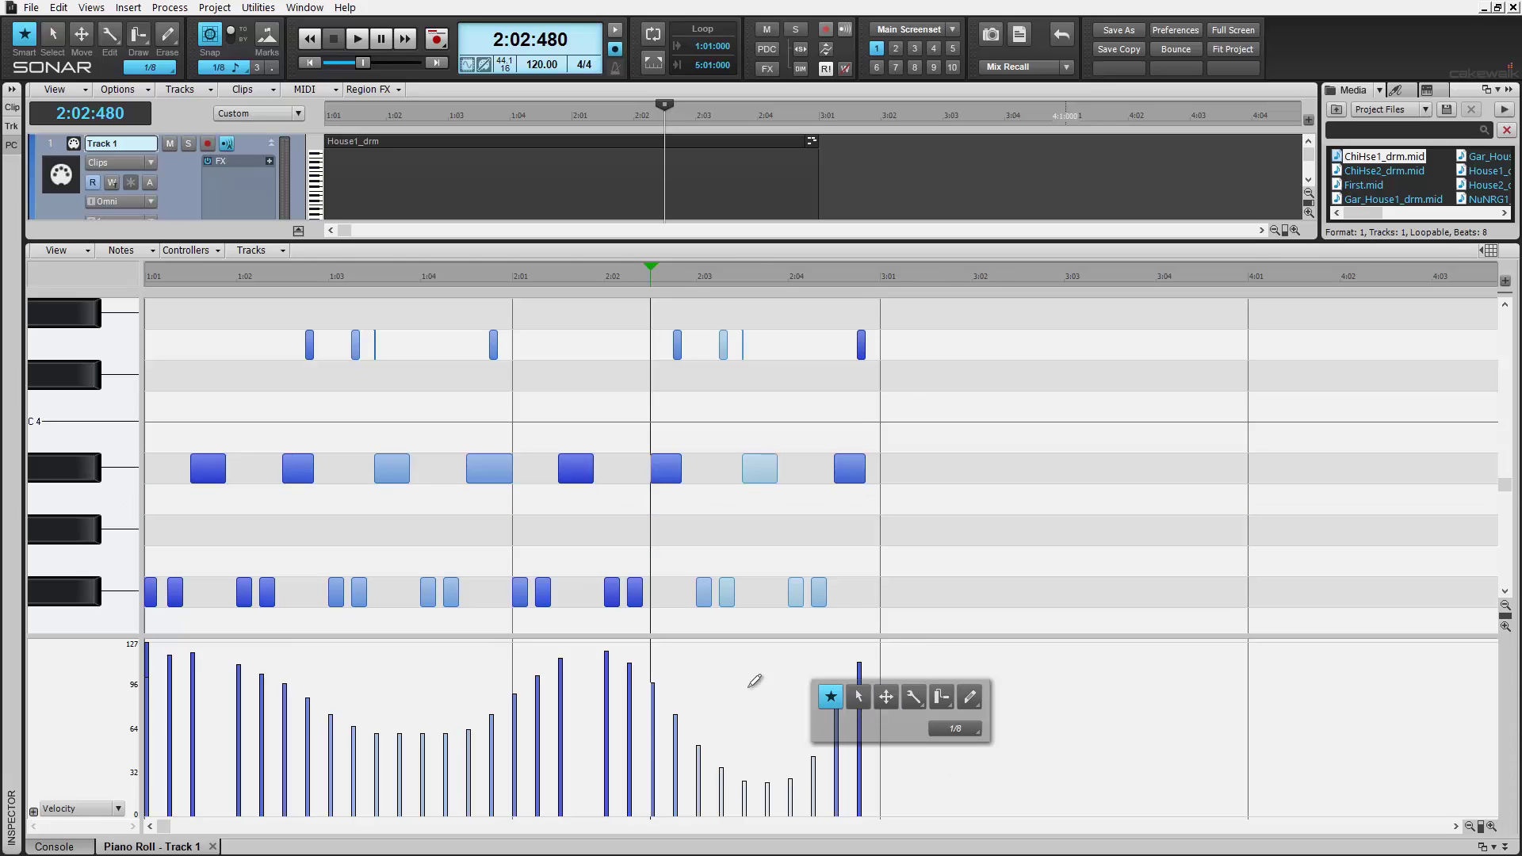
Add a controller lane for 7-Volume on channel 1 below the velocity lane.
click(33, 811)
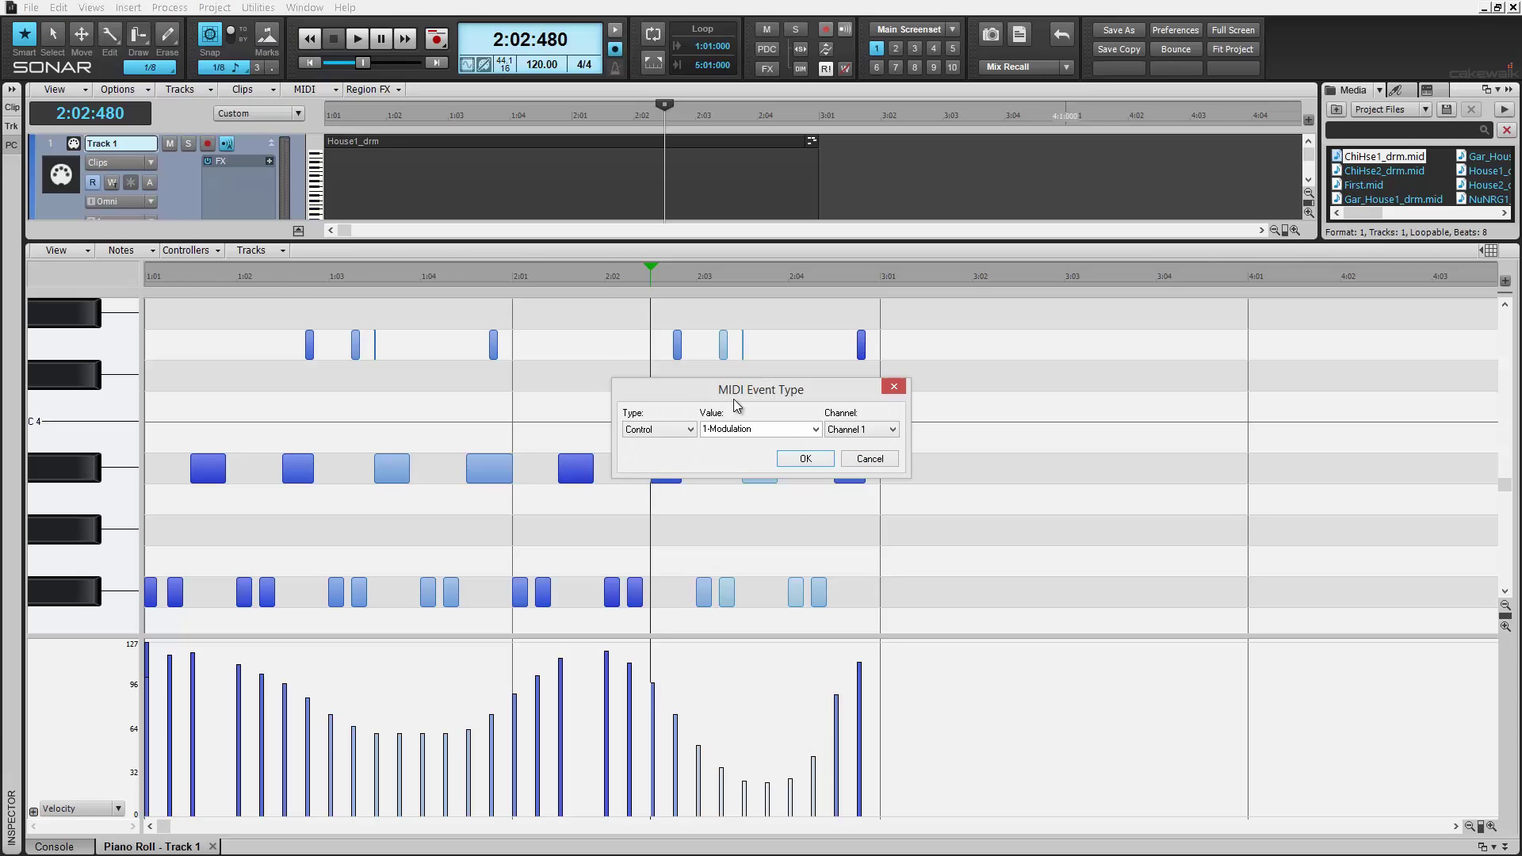
click(814, 429)
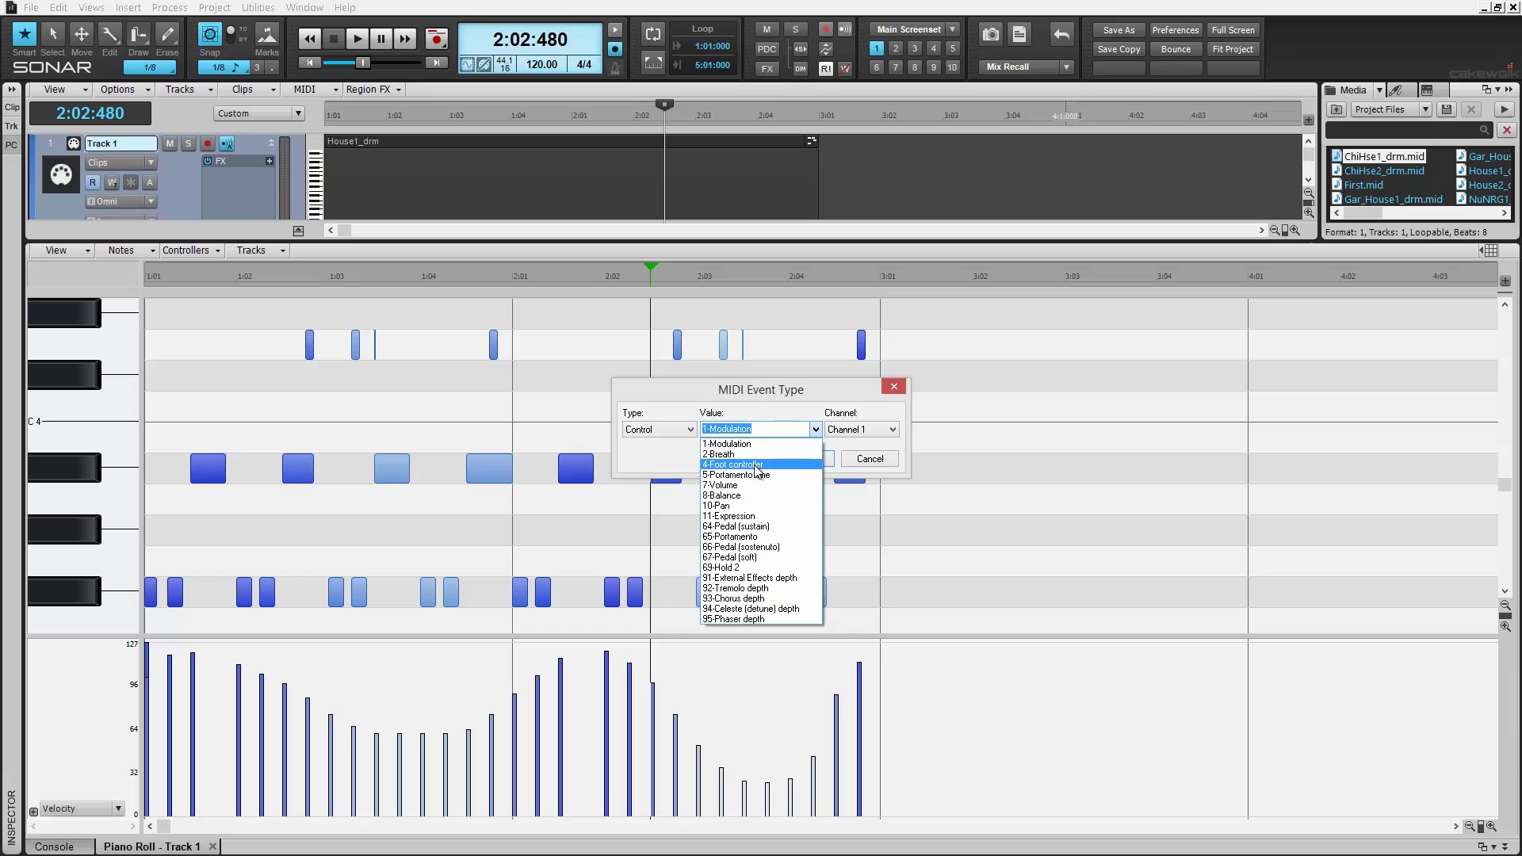
key(Escape)
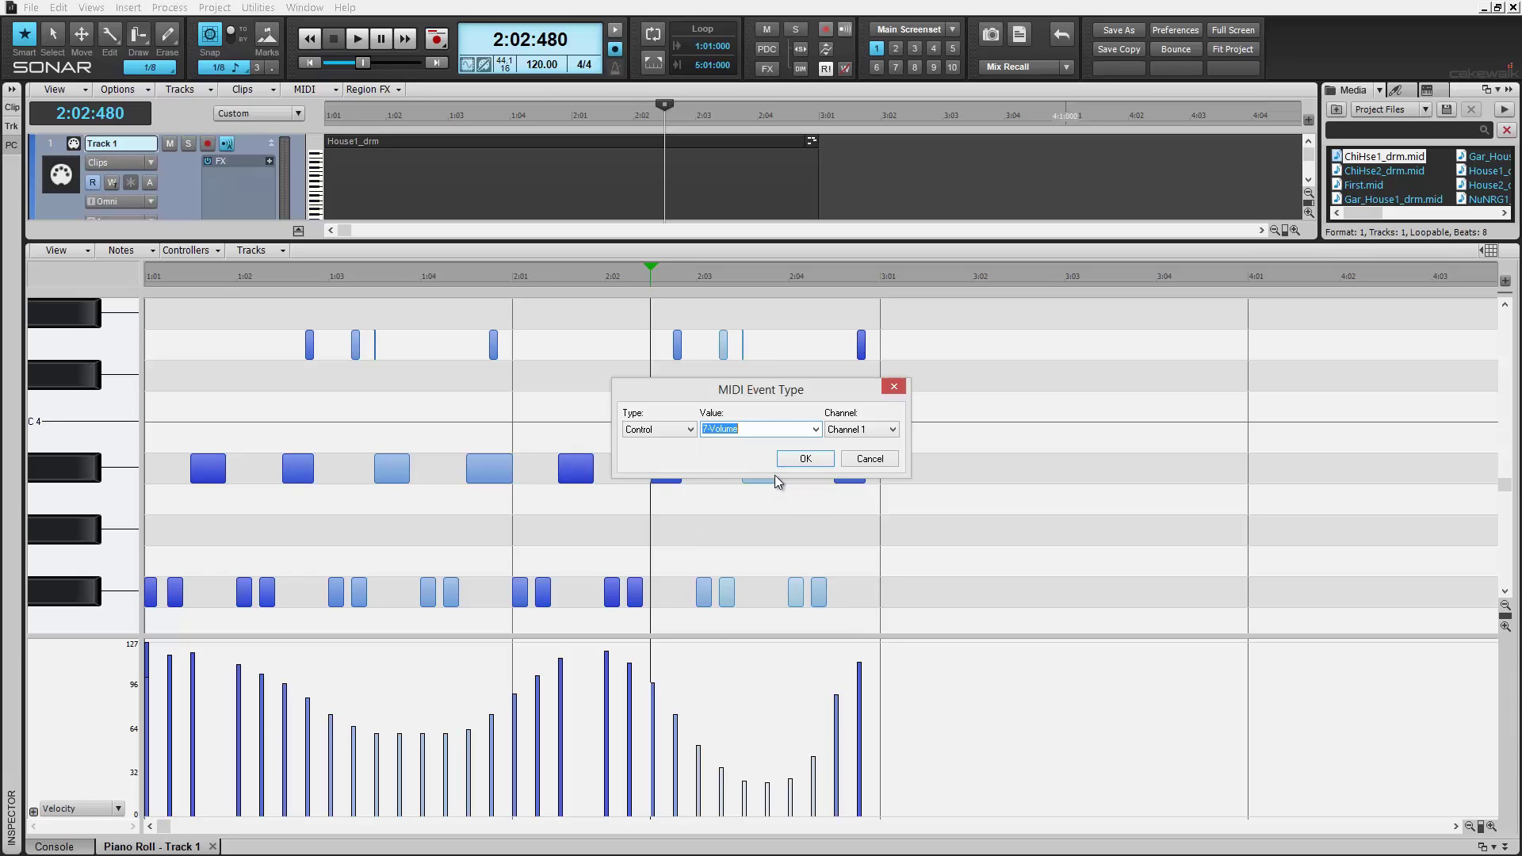
click(805, 459)
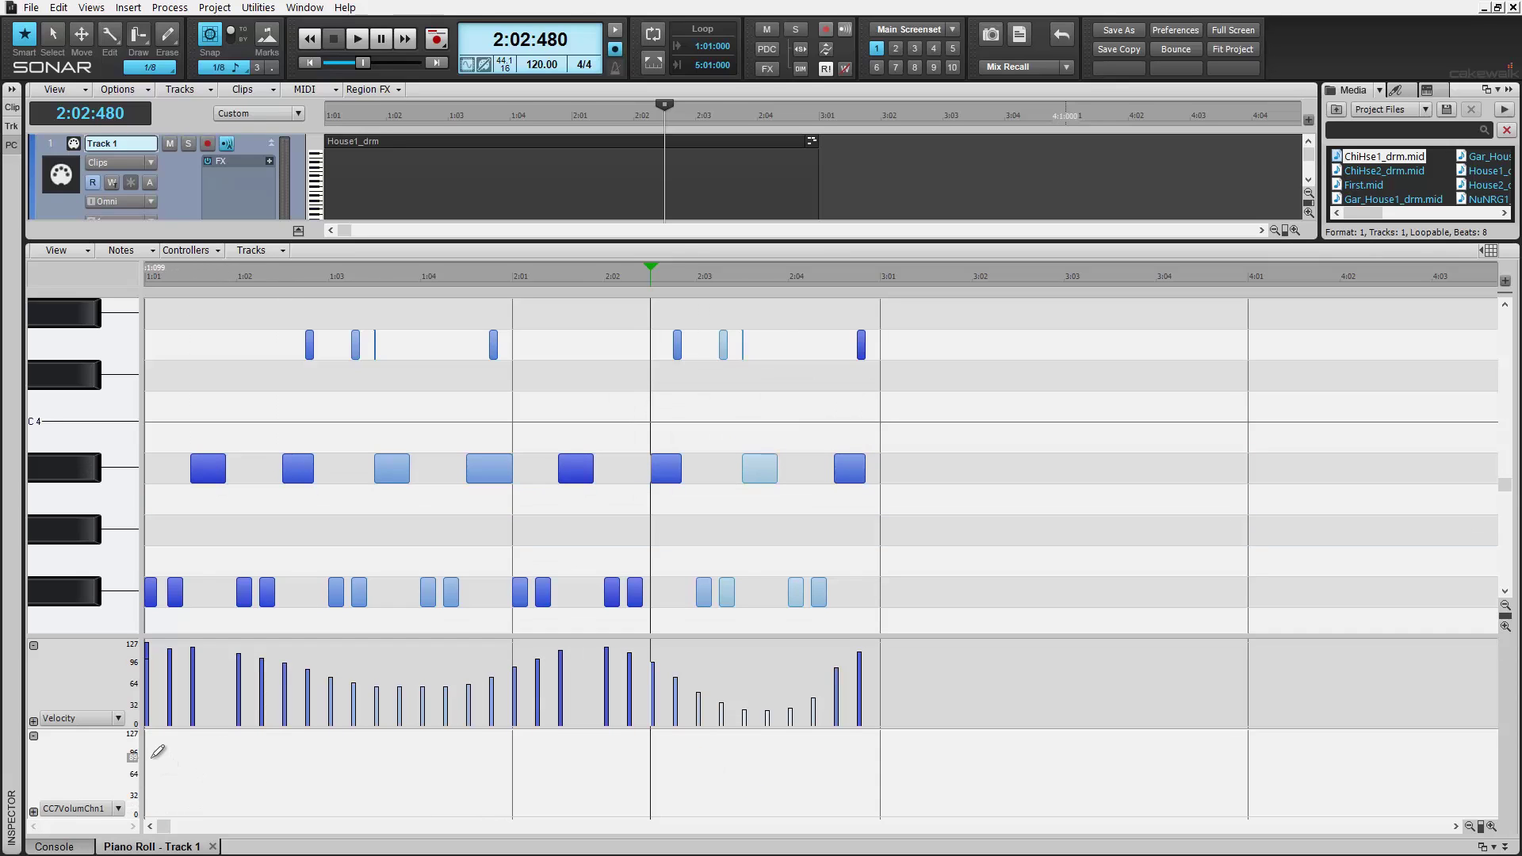
Paint a CC7 volume curve that dips through bars 1–2, then climbs and holds through bar 4.
mouse_move(149, 757)
mouse_down()
mouse_move(187, 757)
mouse_move(267, 805)
mouse_move(412, 756)
mouse_move(520, 809)
mouse_move(559, 809)
mouse_move(746, 744)
mouse_move(1208, 749)
mouse_up()
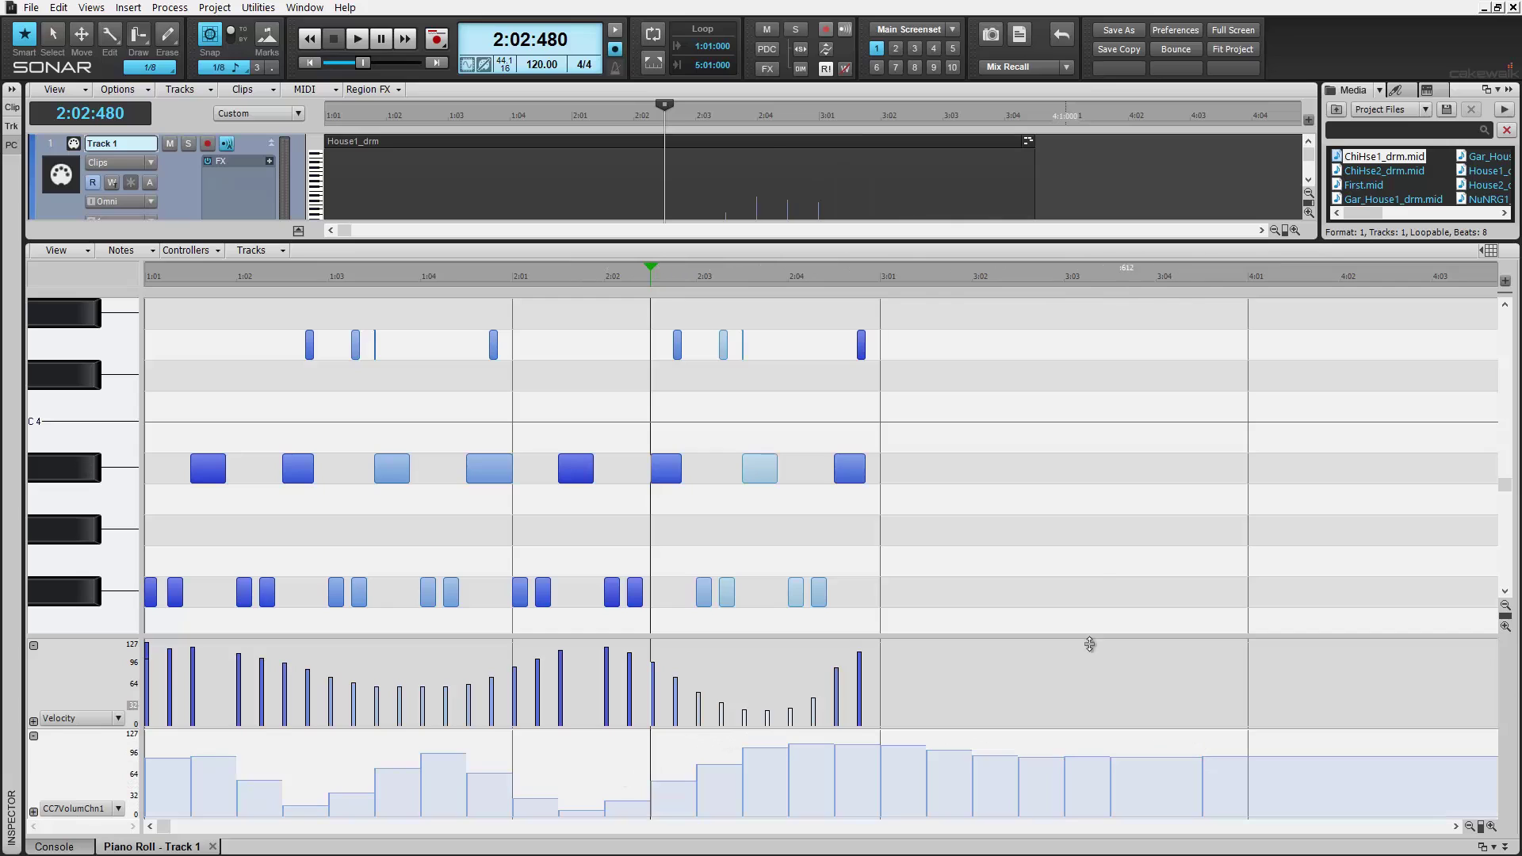